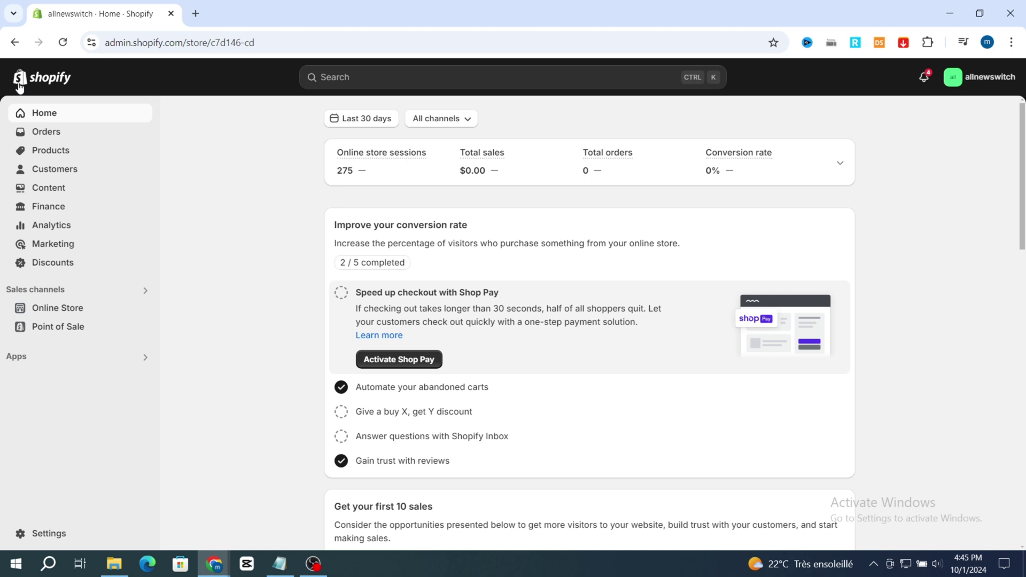
# - Open the store Settings and go to the Apps and sales channels page
pyautogui.click(43, 535)
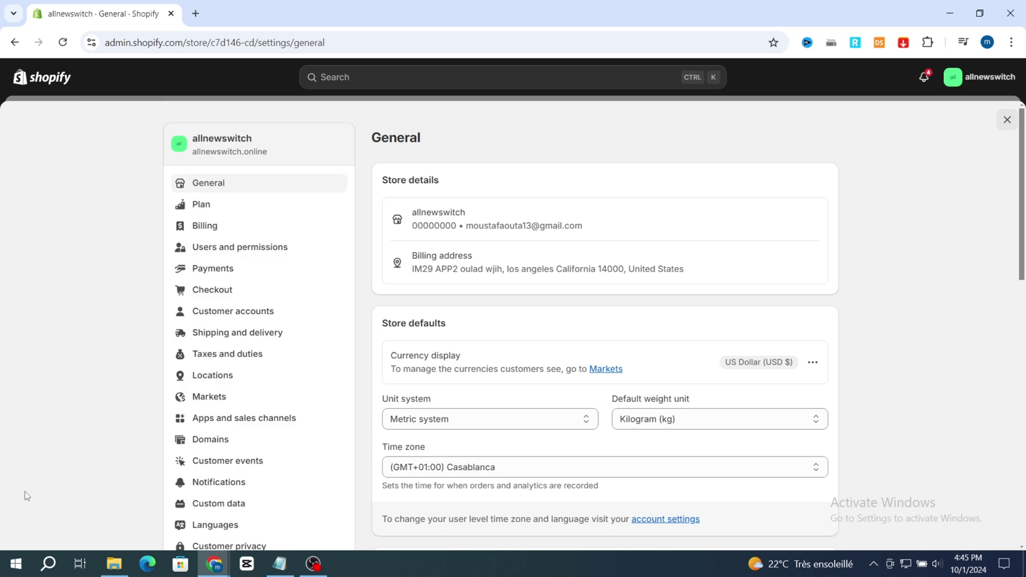
pyautogui.click(240, 424)
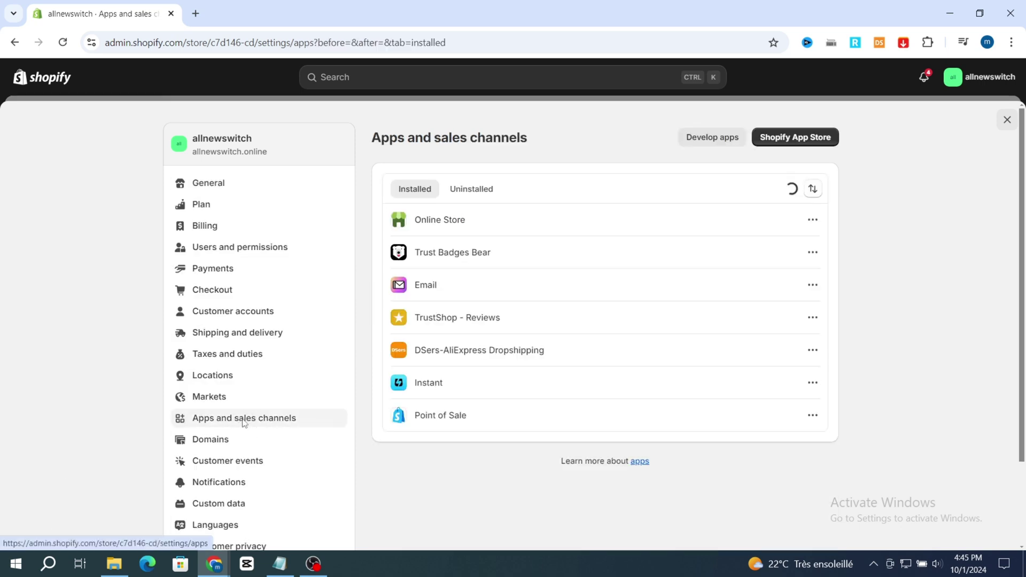
# - Open the Shopify App Store and search for 'order printer' apps
pyautogui.click(792, 138)
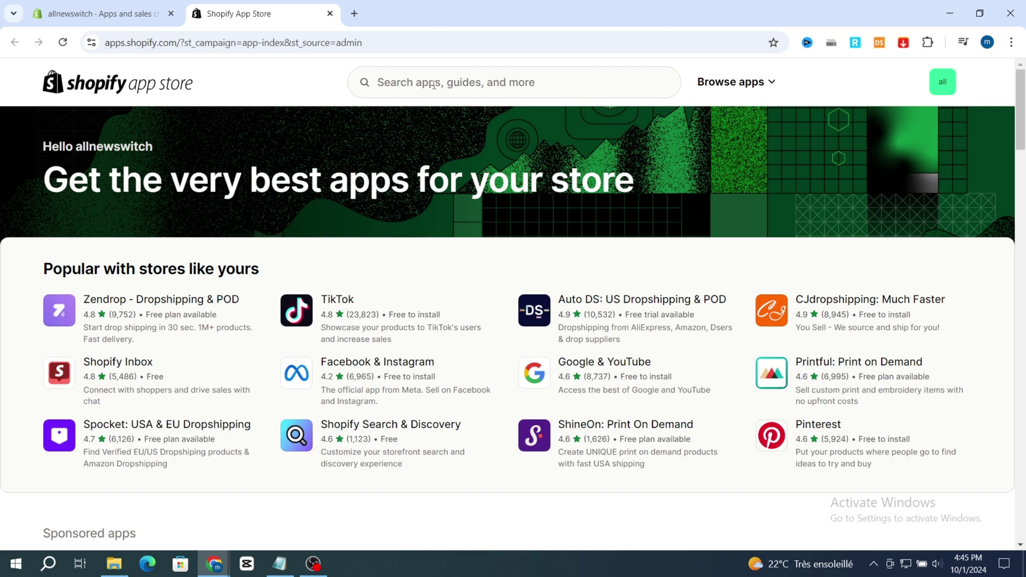
pyautogui.click(433, 83)
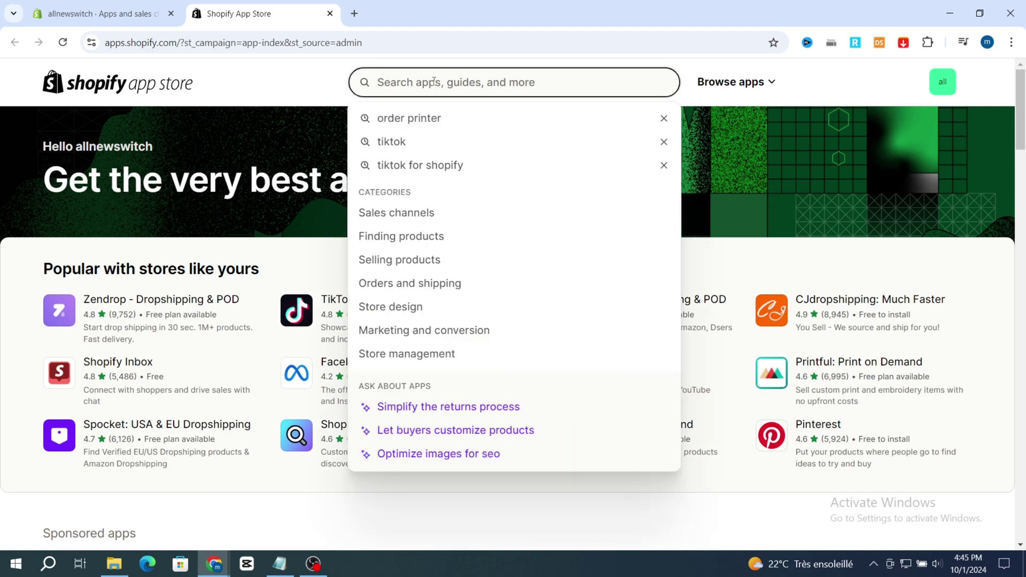
pyautogui.click(427, 118)
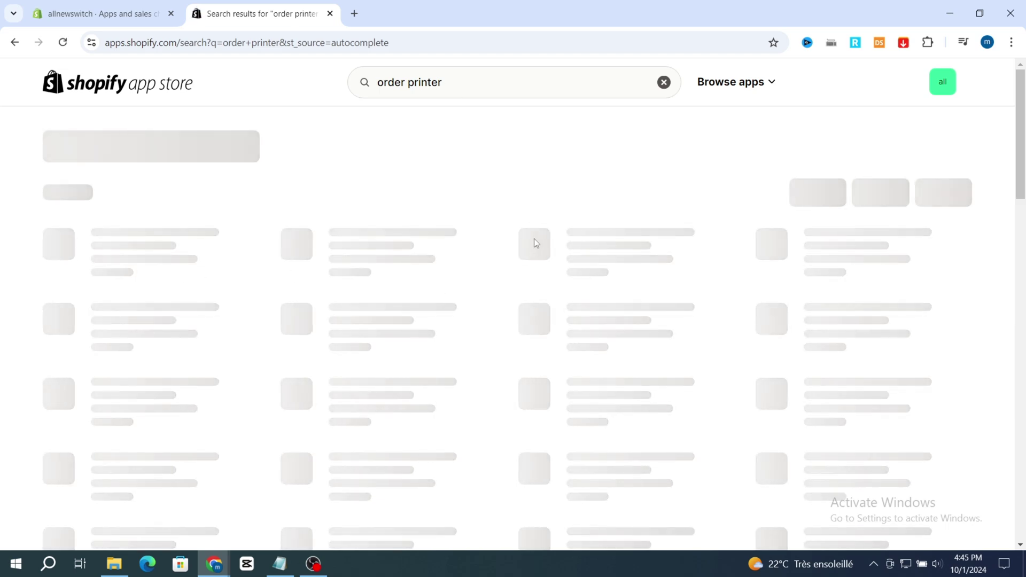
pyautogui.scroll(-5, 433, 293)
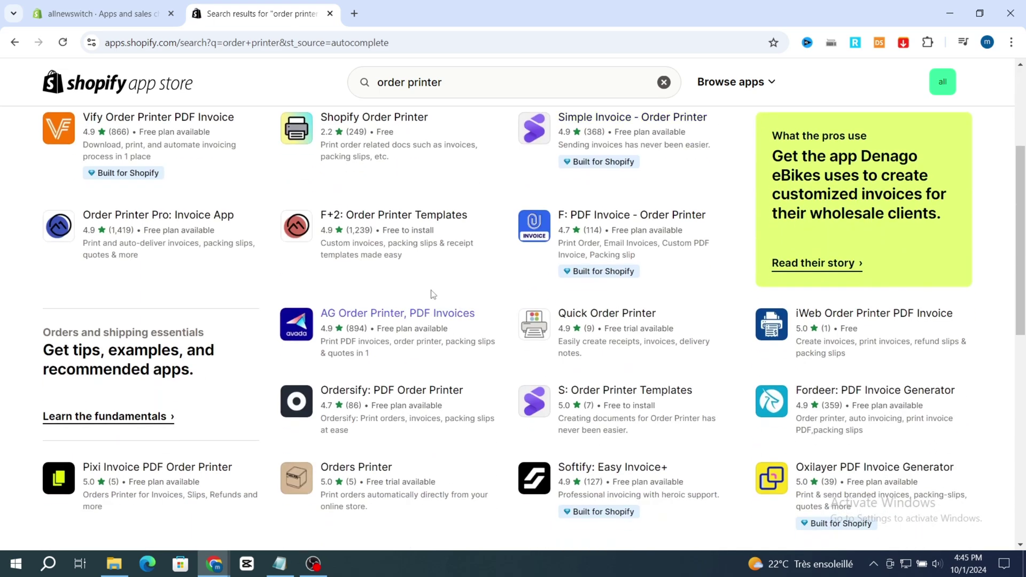
pyautogui.scroll(4, 163, 320)
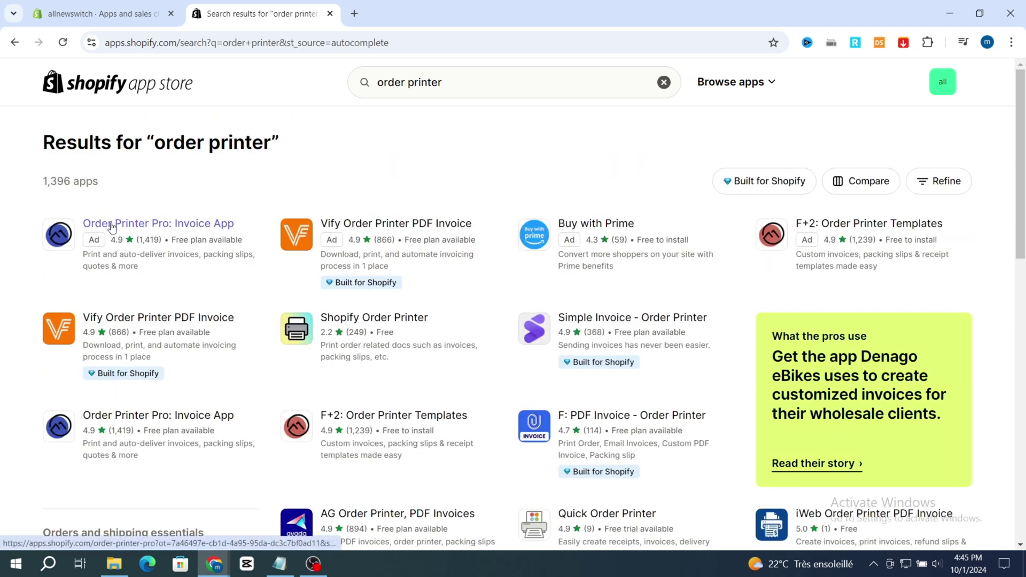
# - Open the Order Printer Pro: Invoice App listing, review its pricing, and start installing it
pyautogui.click(204, 231)
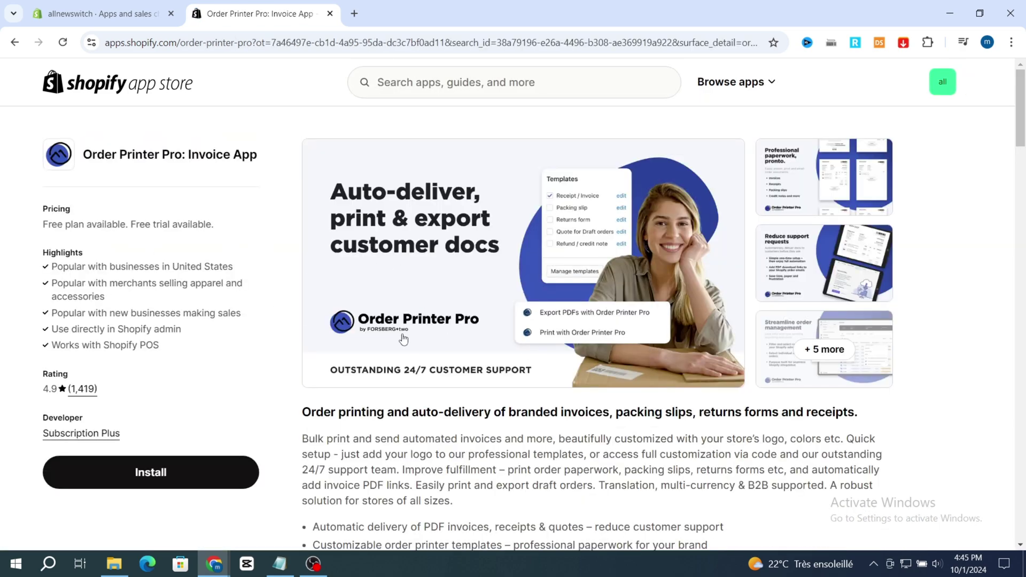
pyautogui.scroll(-7, 263, 397)
pyautogui.scroll(-8, 263, 396)
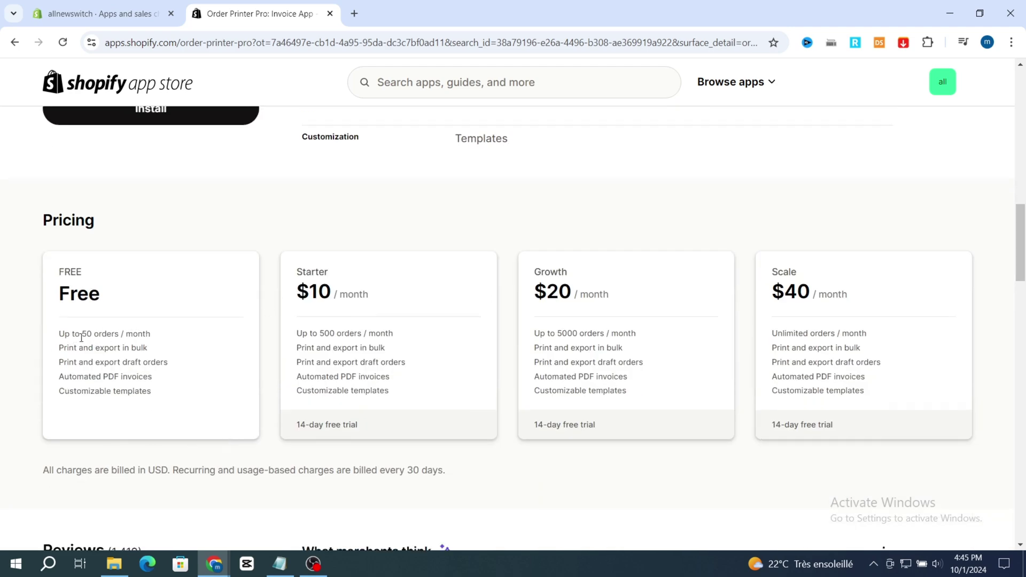
pyautogui.scroll(6, 270, 336)
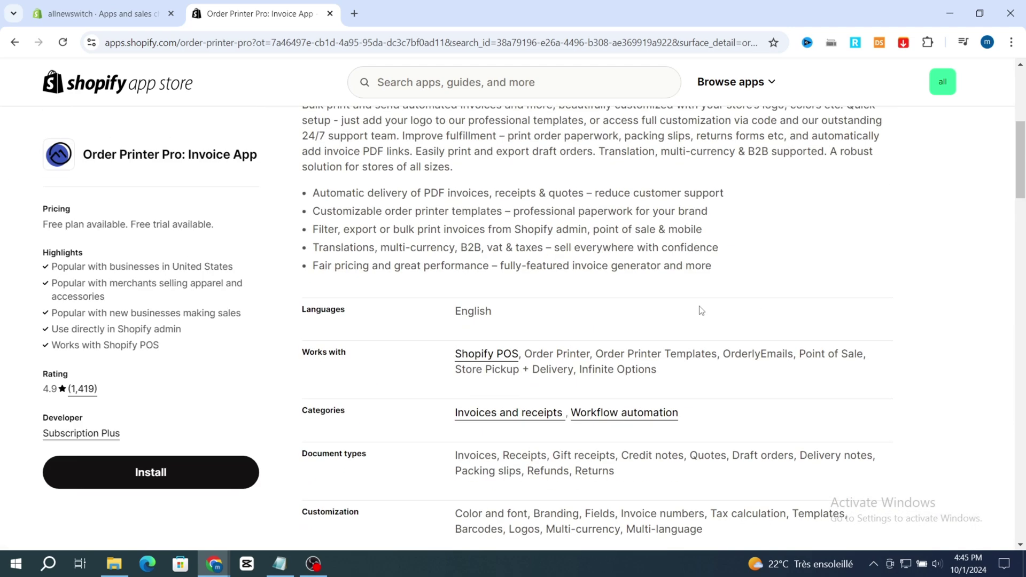
pyautogui.click(141, 487)
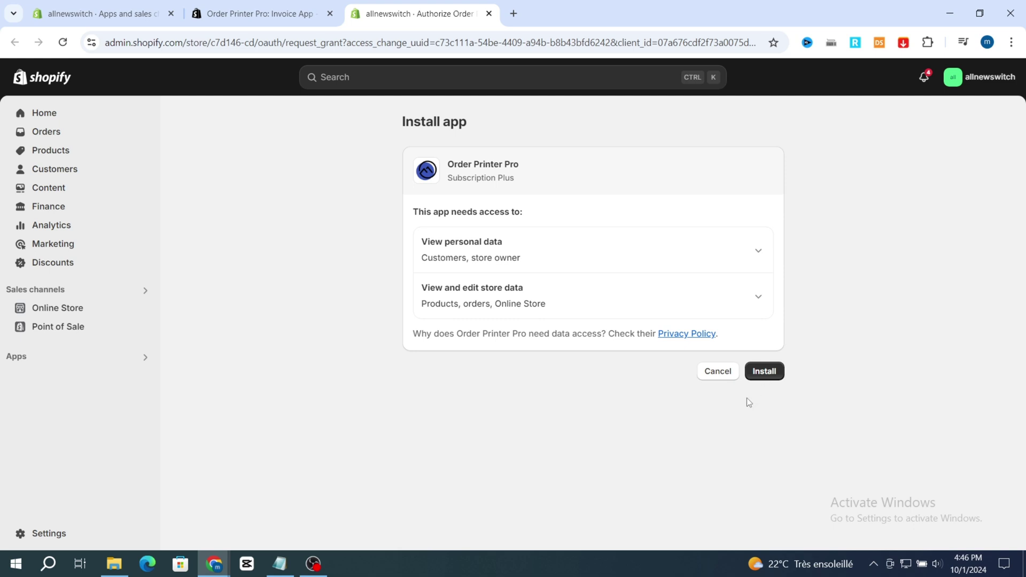
# - Confirm installing Order Printer Pro with its requested data access and get started
pyautogui.click(757, 372)
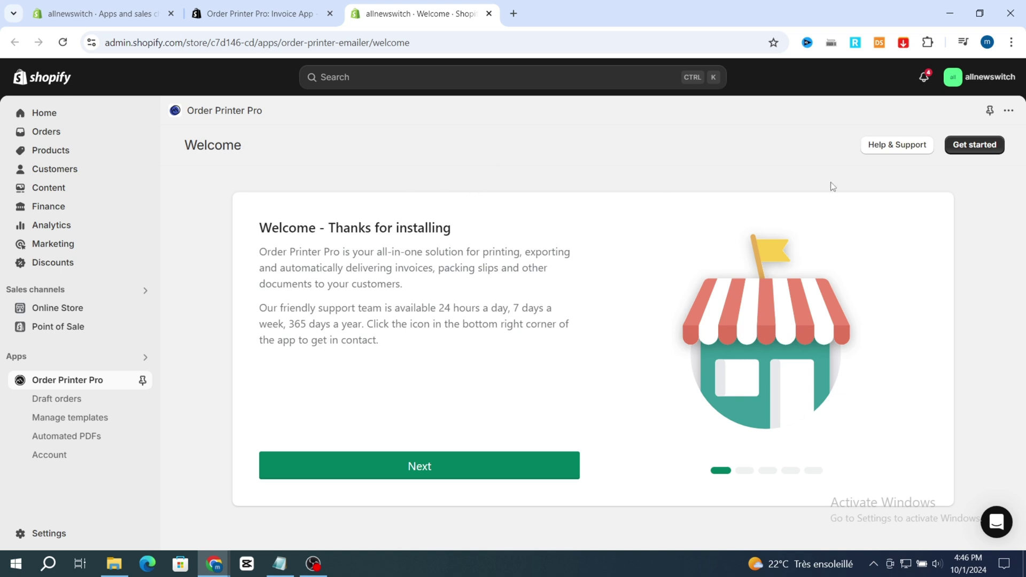
pyautogui.click(983, 151)
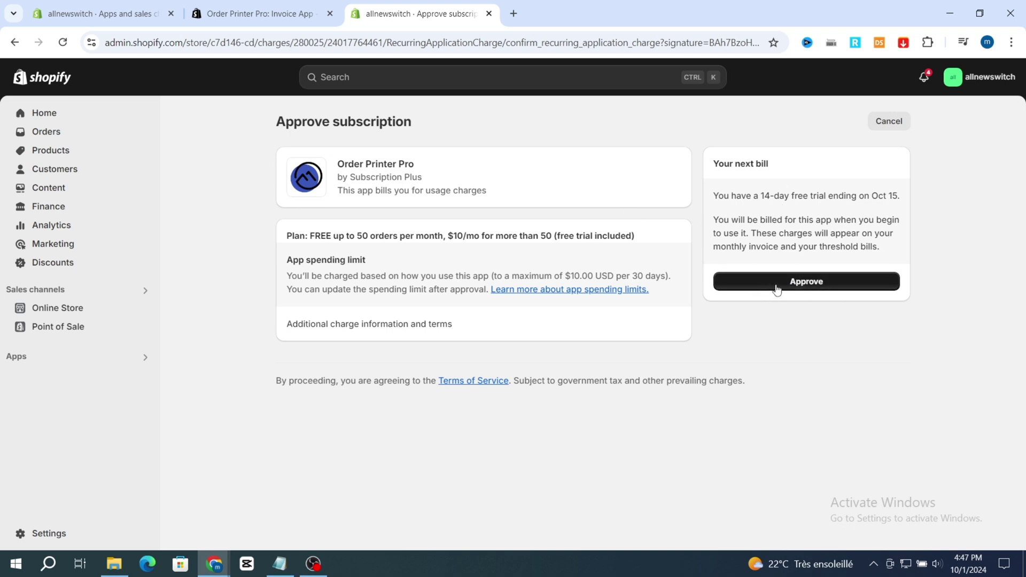
pyautogui.click(806, 282)
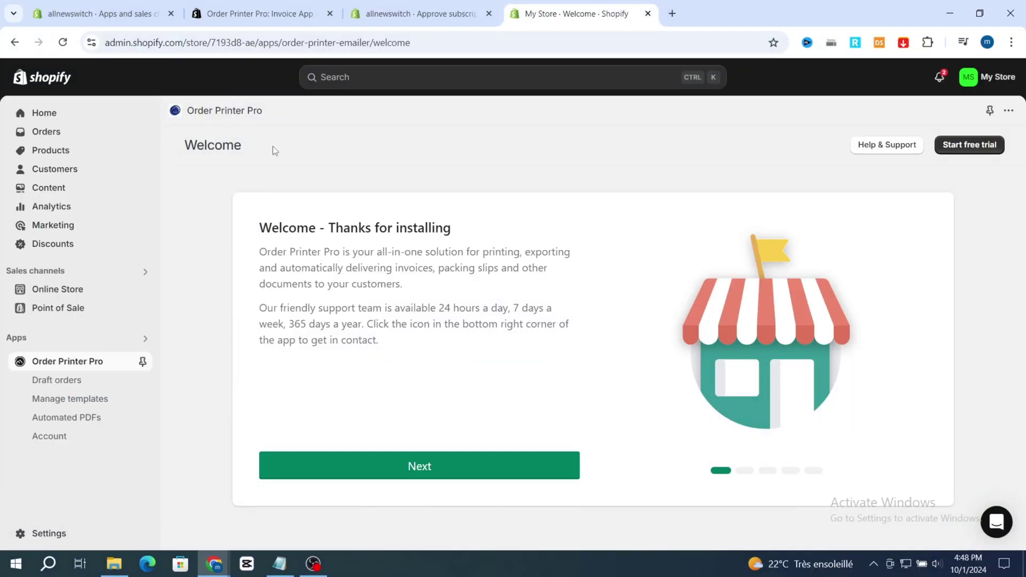
pyautogui.click(970, 149)
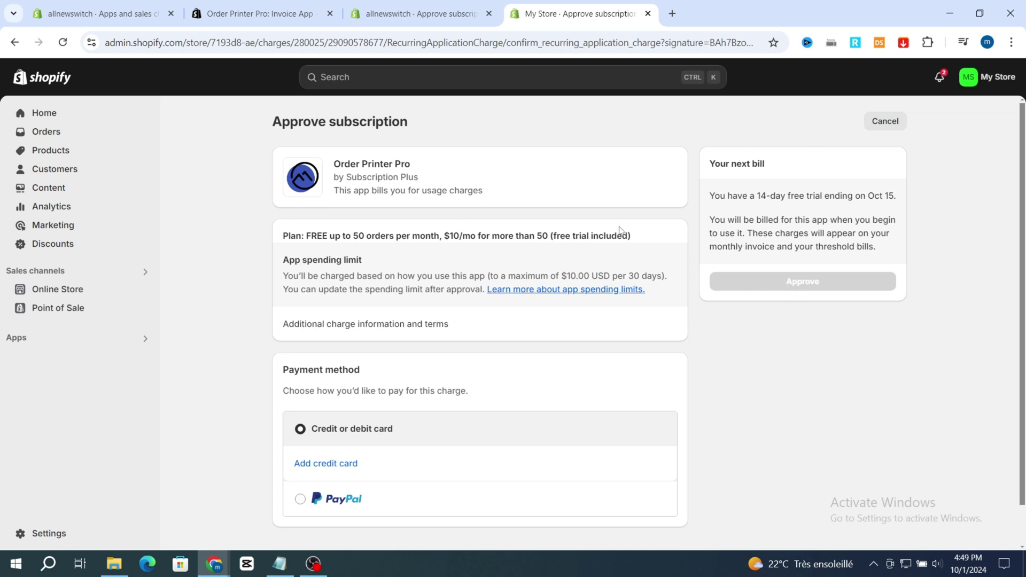
pyautogui.click(415, 19)
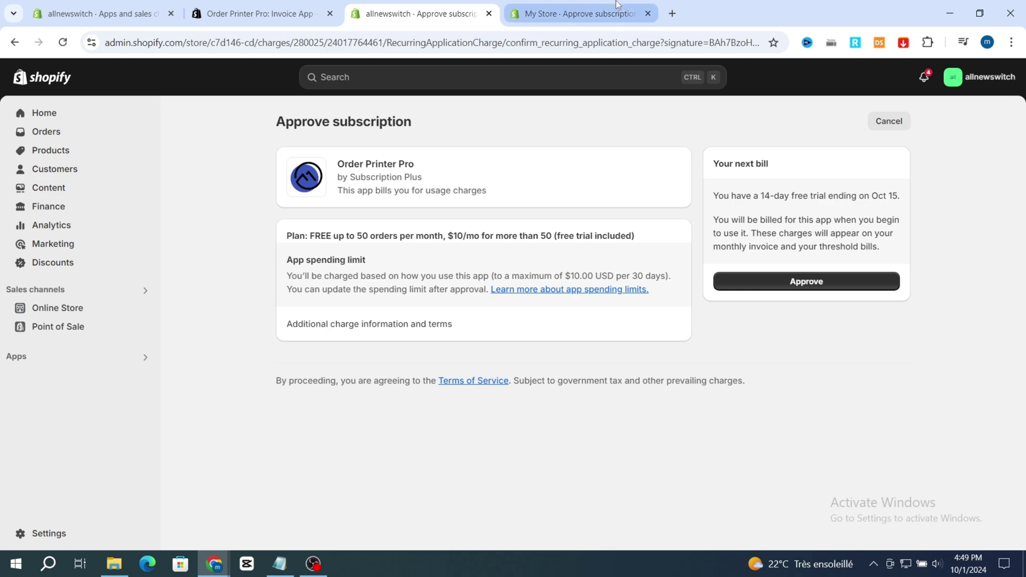
pyautogui.click(603, 15)
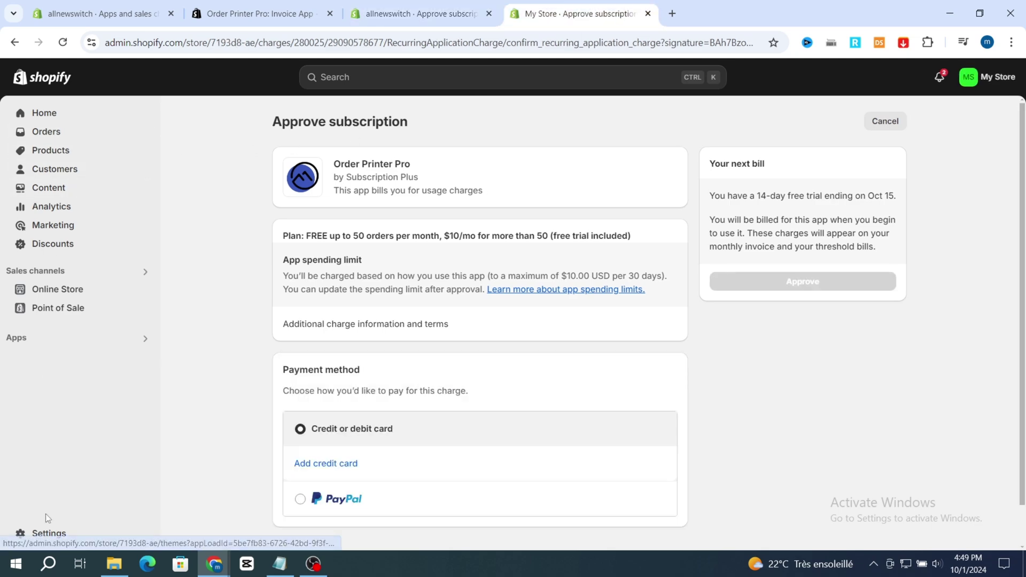
pyautogui.click(43, 532)
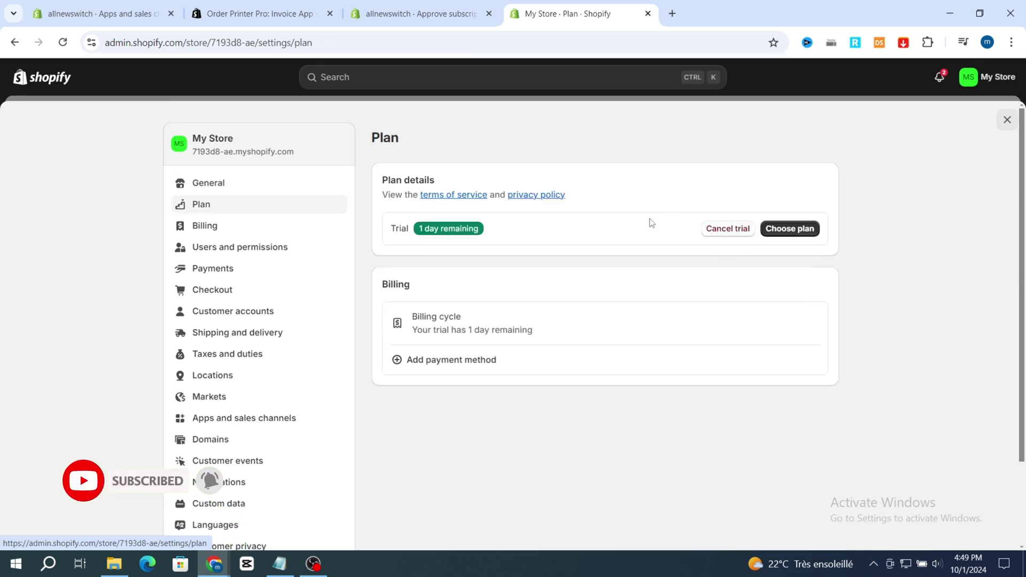
pyautogui.click(415, 13)
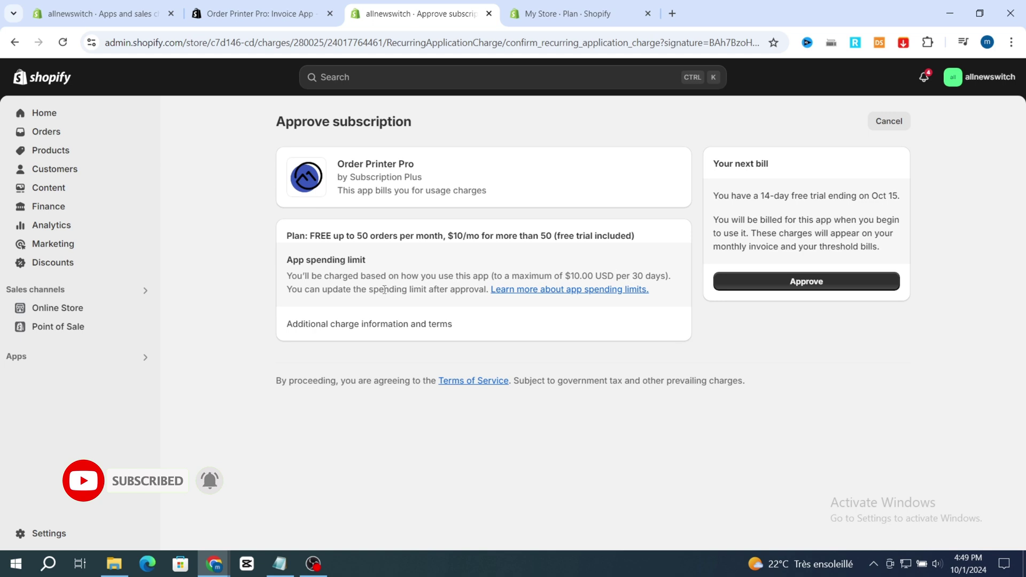
# - Approve the Order Printer Pro free-plan subscription and open its Manage templates list
pyautogui.click(814, 283)
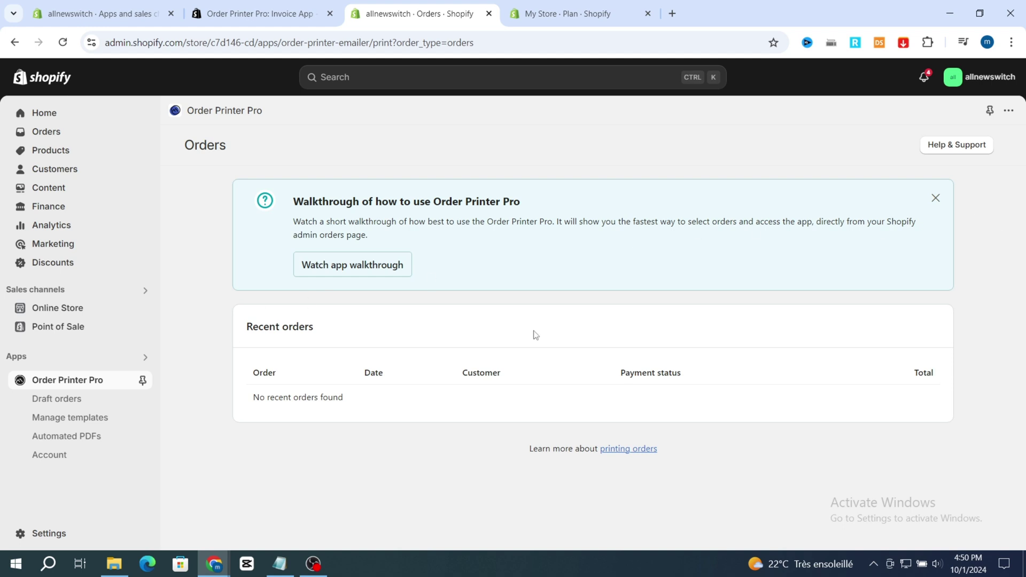
pyautogui.click(53, 420)
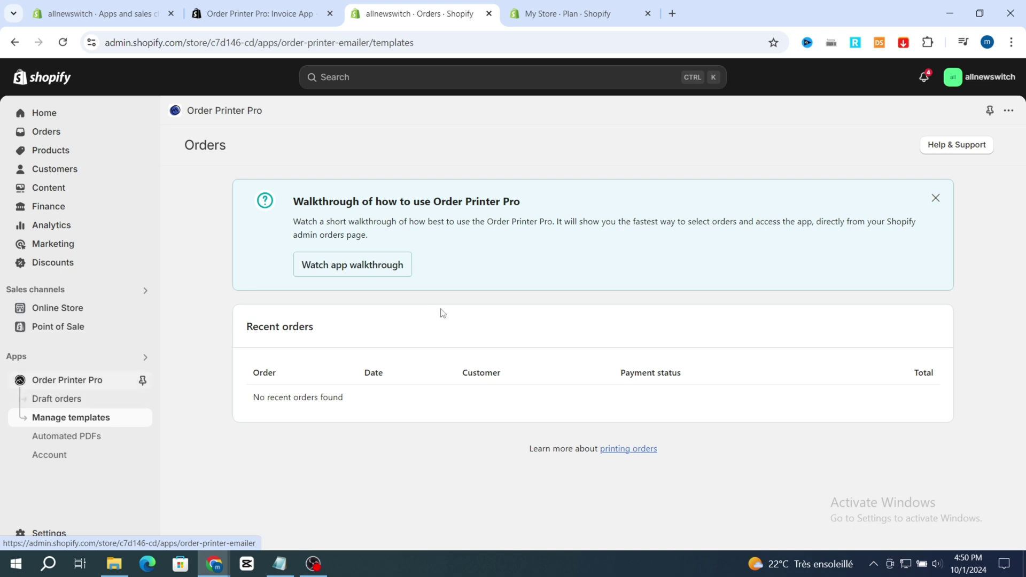
pyautogui.scroll(-1, 915, 298)
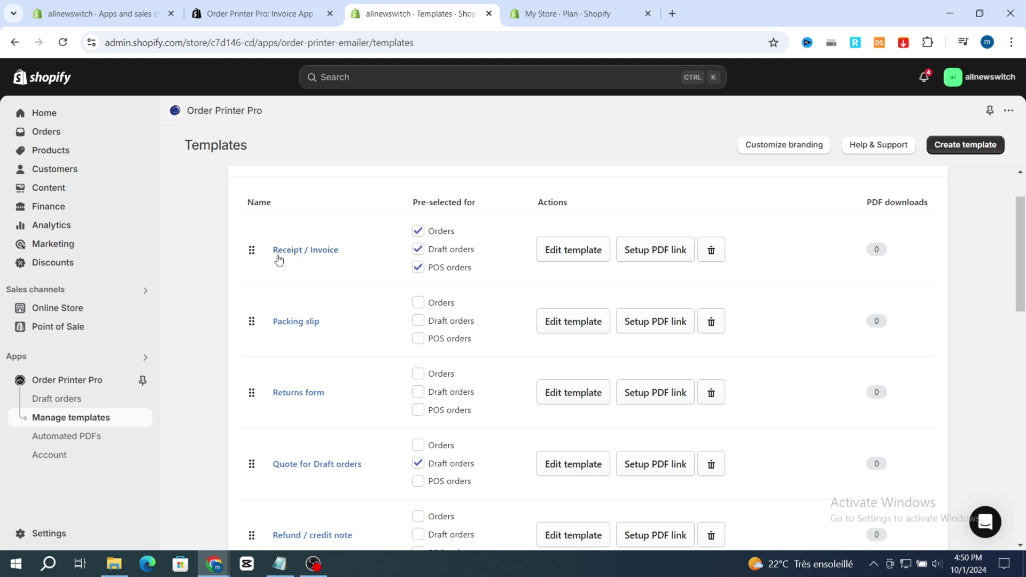
# - Open the Receipt / Invoice template and scroll through its rendered $130.00 sample preview
pyautogui.click(565, 262)
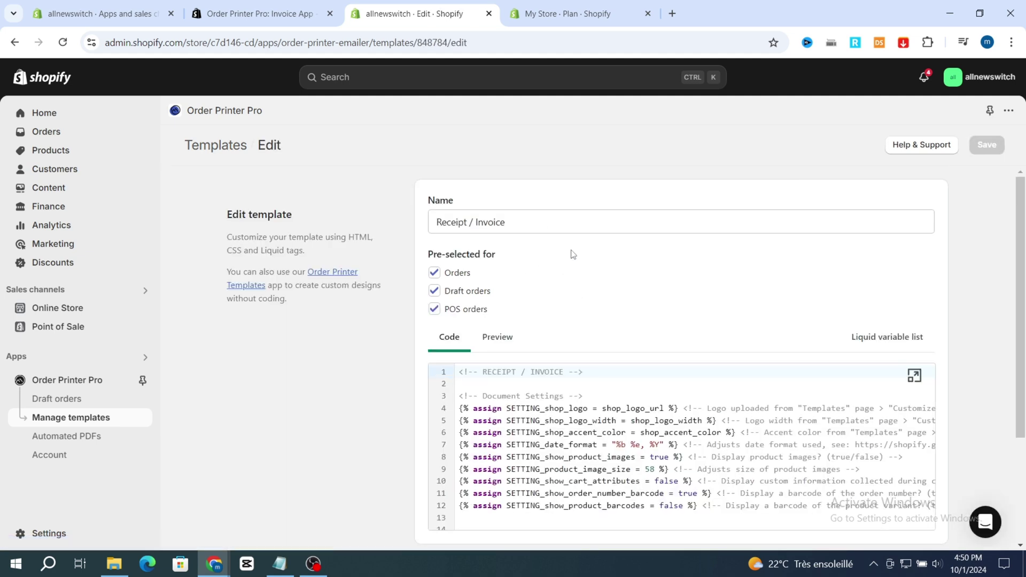
pyautogui.scroll(-3, 986, 230)
pyautogui.scroll(1, 962, 286)
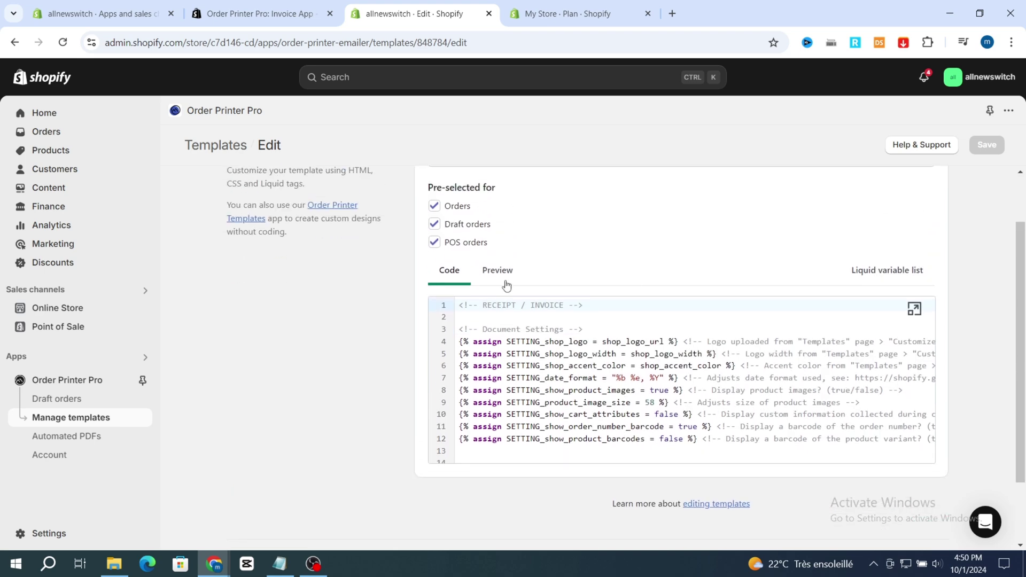
pyautogui.click(487, 271)
pyautogui.scroll(-2, 555, 259)
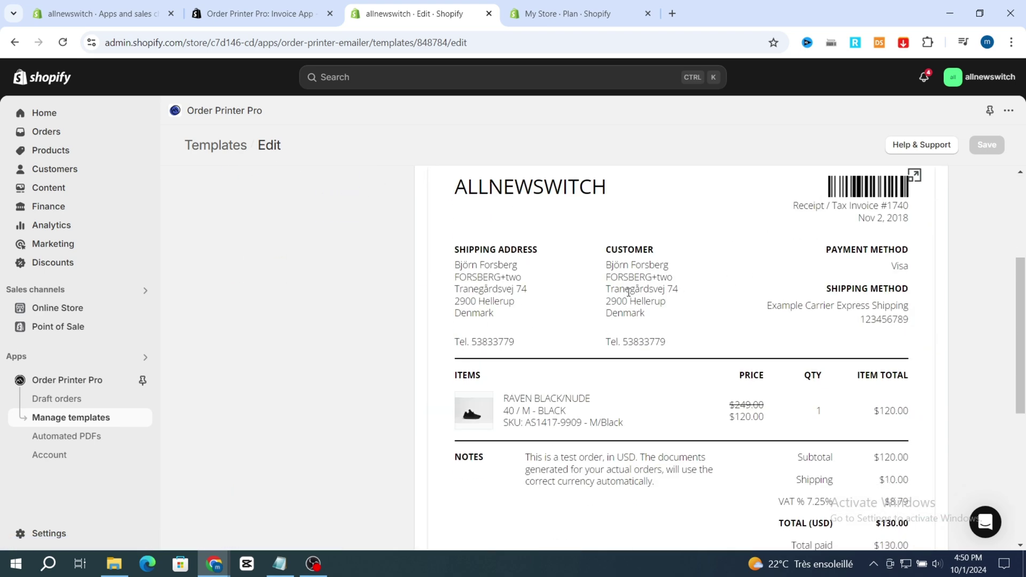
pyautogui.scroll(1, 511, 239)
pyautogui.scroll(-3, 512, 239)
pyautogui.scroll(3, 756, 294)
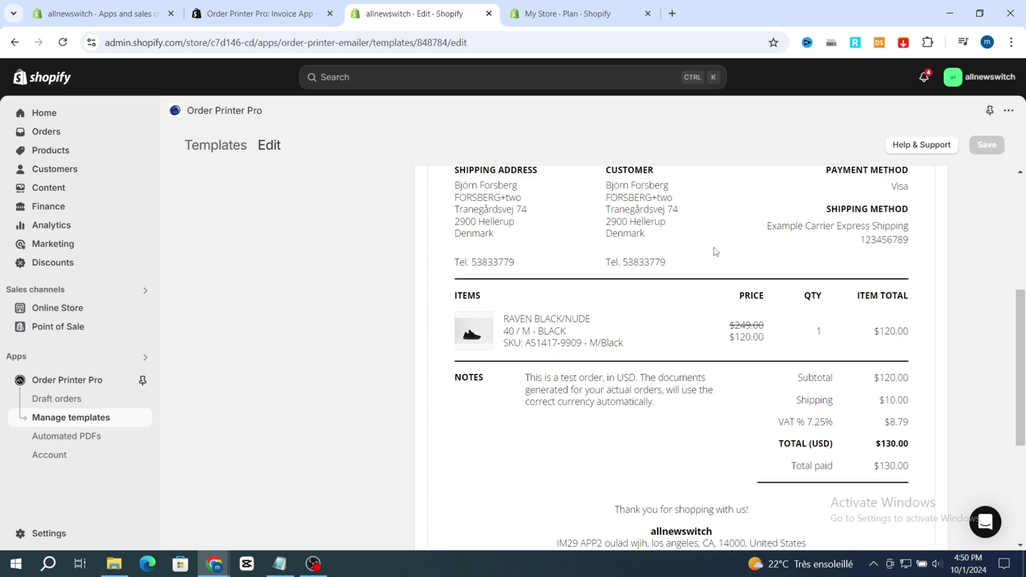
pyautogui.scroll(-1, 712, 295)
pyautogui.scroll(1, 675, 300)
pyautogui.scroll(-3, 748, 291)
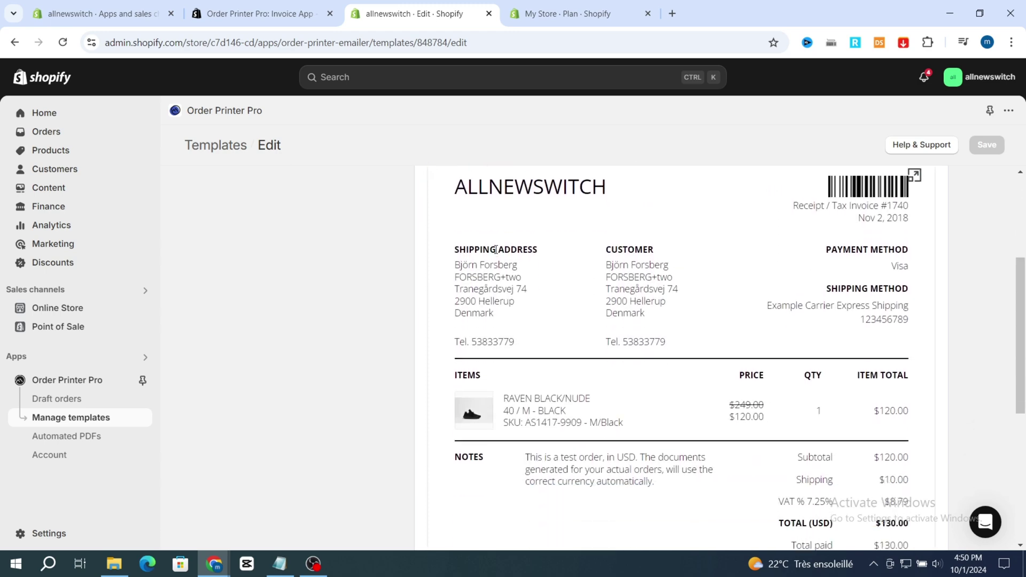
pyautogui.scroll(3, 630, 315)
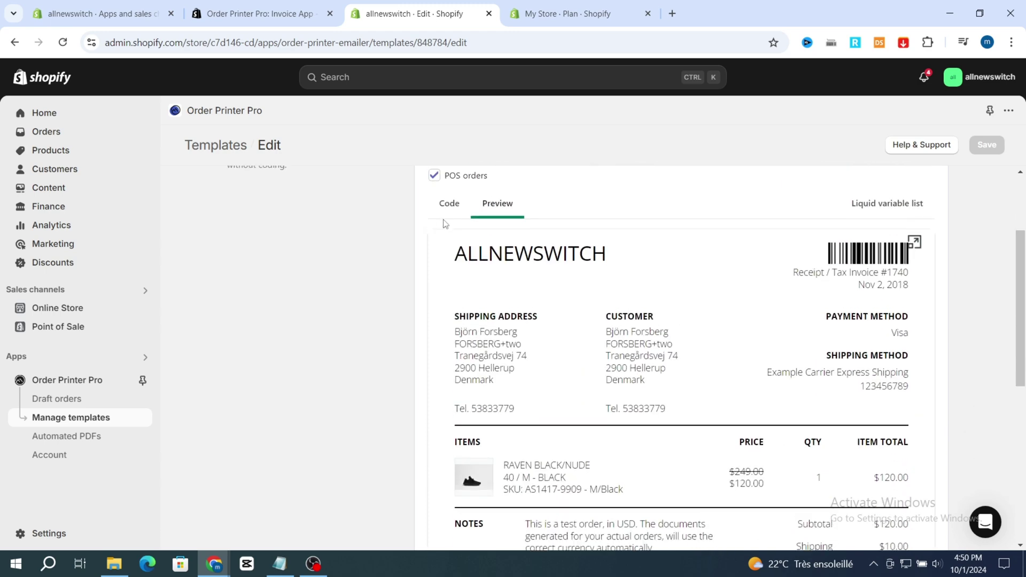
# - Compare the template's Liquid code with its preview, finishing on the Preview view
pyautogui.click(449, 206)
pyautogui.scroll(-3, 476, 246)
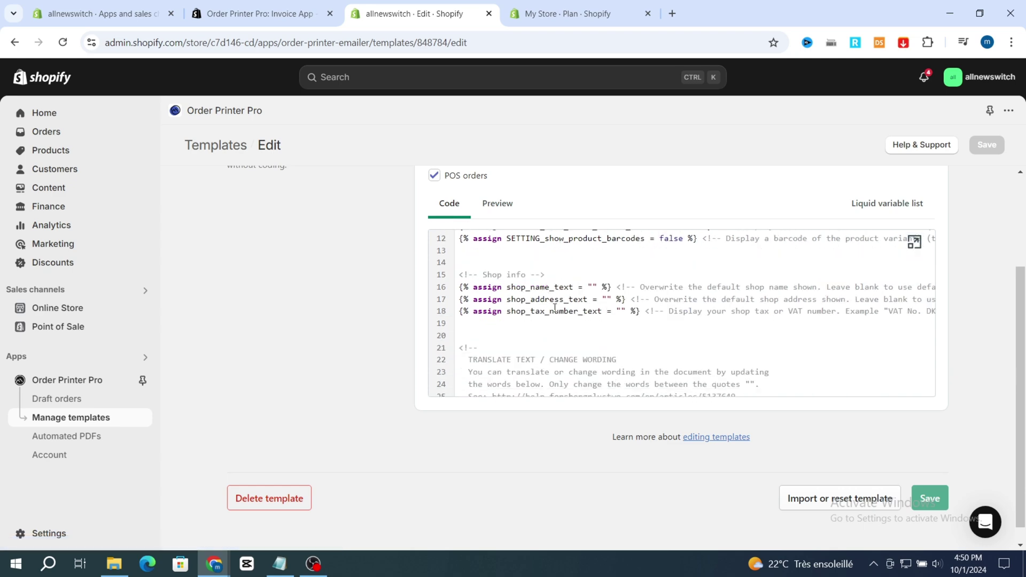
pyautogui.scroll(2, 481, 240)
pyautogui.click(502, 213)
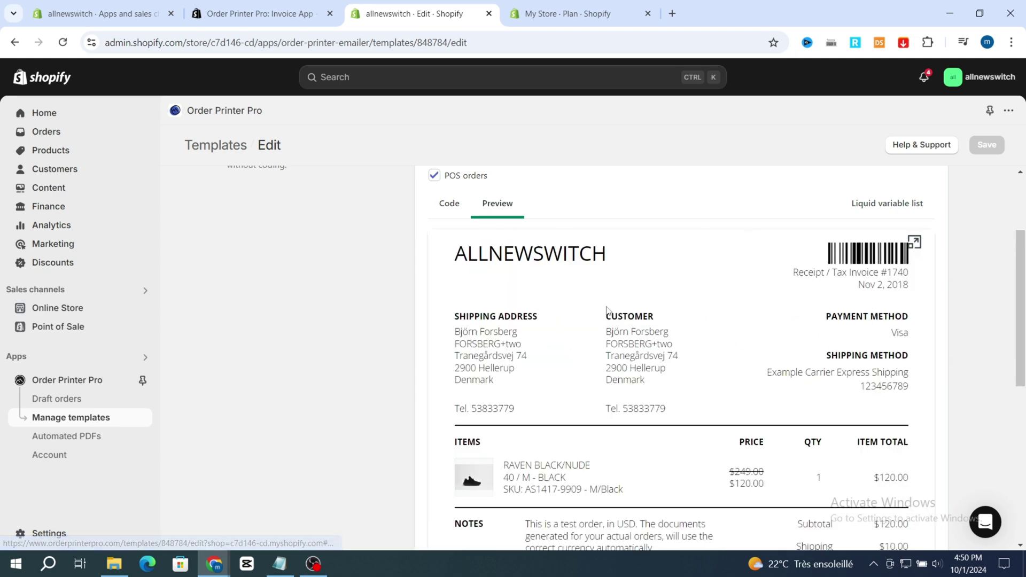
pyautogui.scroll(-3, 566, 262)
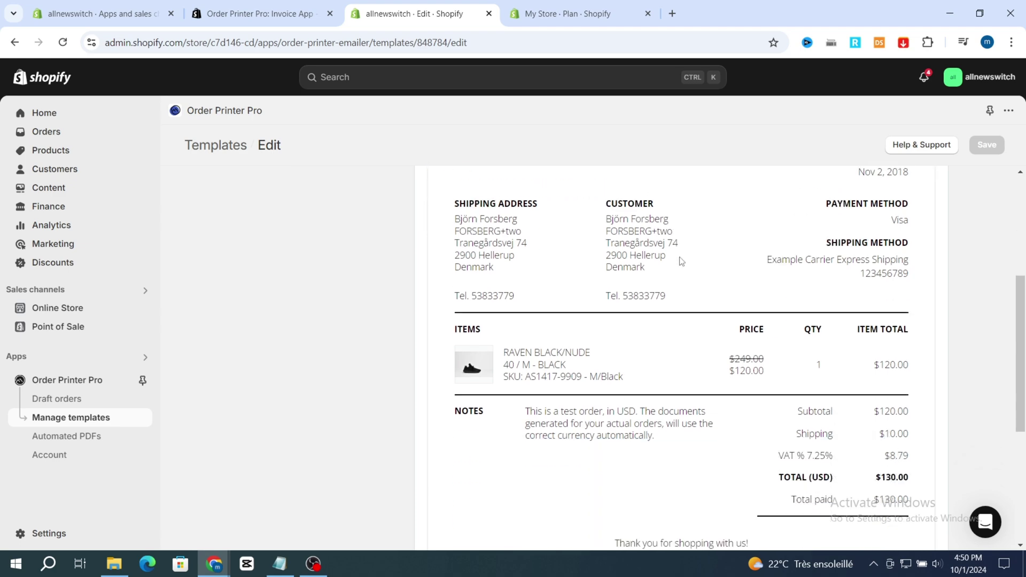
pyautogui.scroll(3, 802, 307)
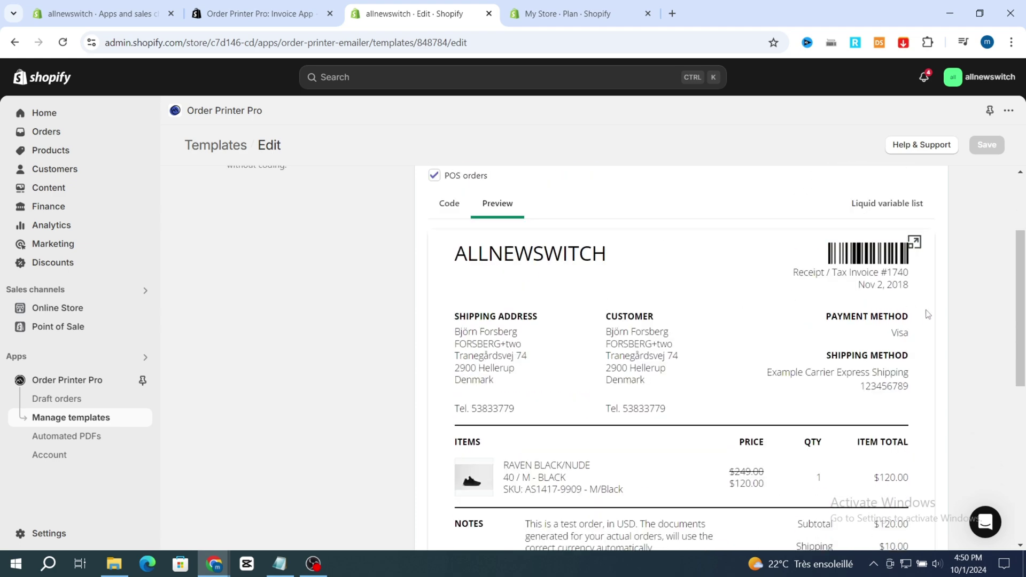
pyautogui.scroll(-5, 928, 314)
pyautogui.scroll(5, 887, 269)
pyautogui.click(451, 213)
pyautogui.scroll(3, 518, 324)
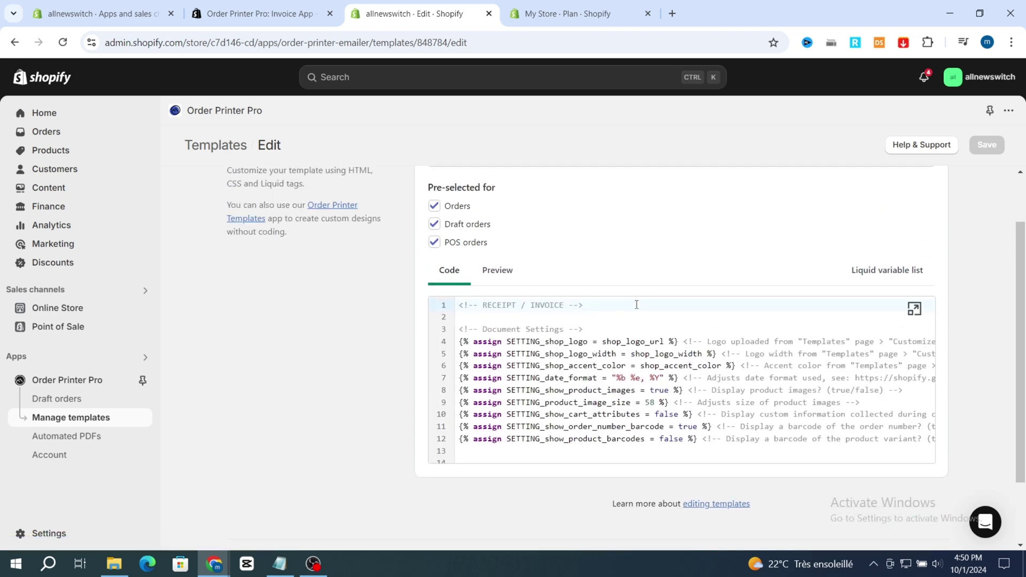
pyautogui.click(490, 272)
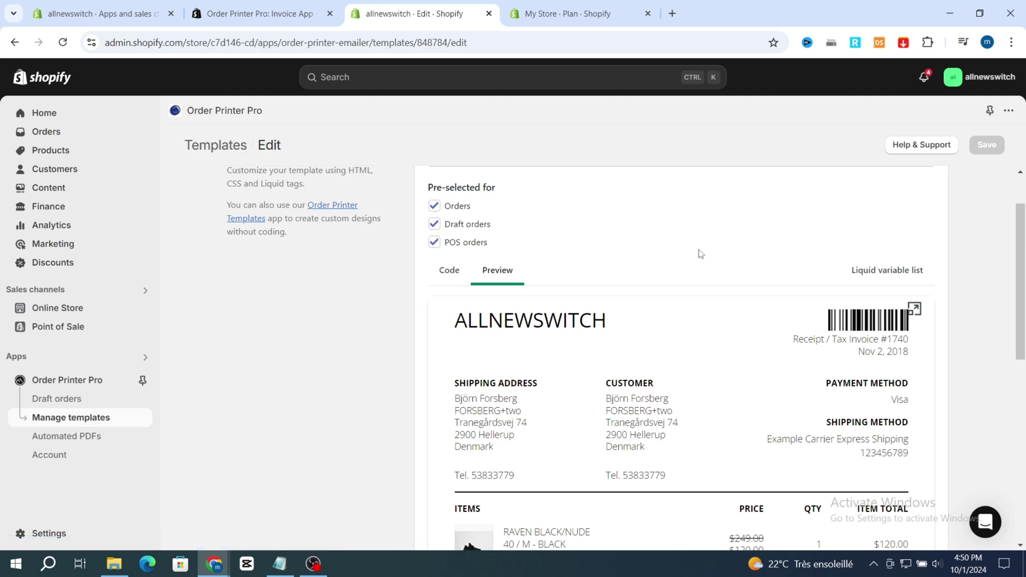
pyautogui.scroll(-5, 683, 299)
pyautogui.scroll(-3, 694, 367)
pyautogui.scroll(7, 694, 363)
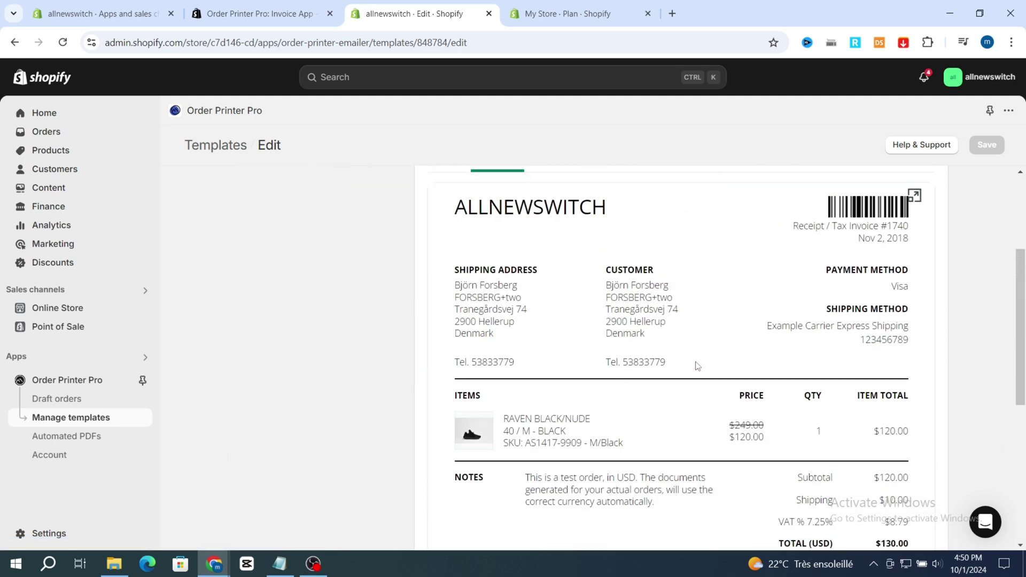
pyautogui.scroll(-7, 698, 363)
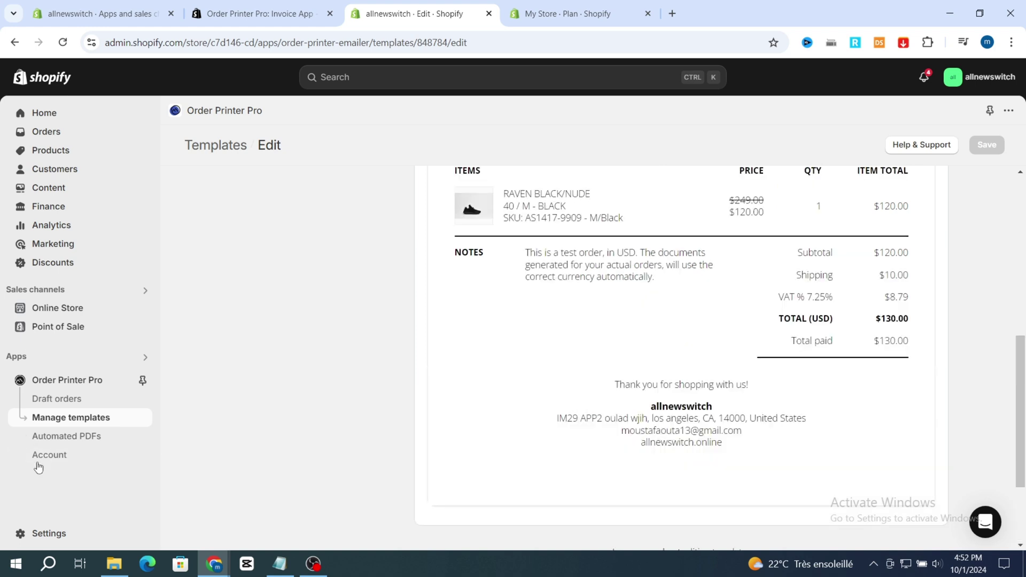
# - In Automated PDFs, keep Receipt / Invoice as the template and open Setup PDF link
pyautogui.click(56, 444)
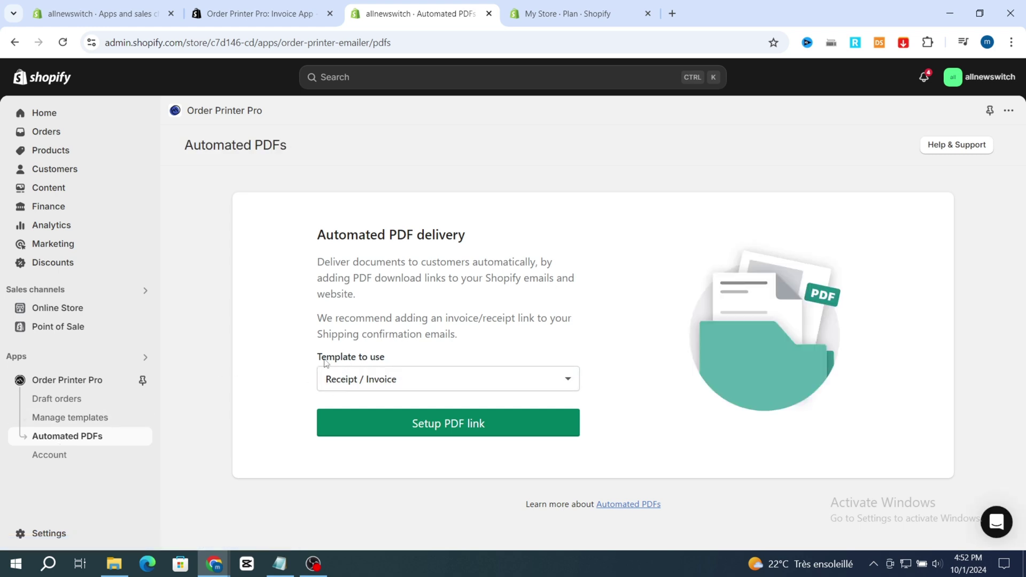
pyautogui.click(404, 380)
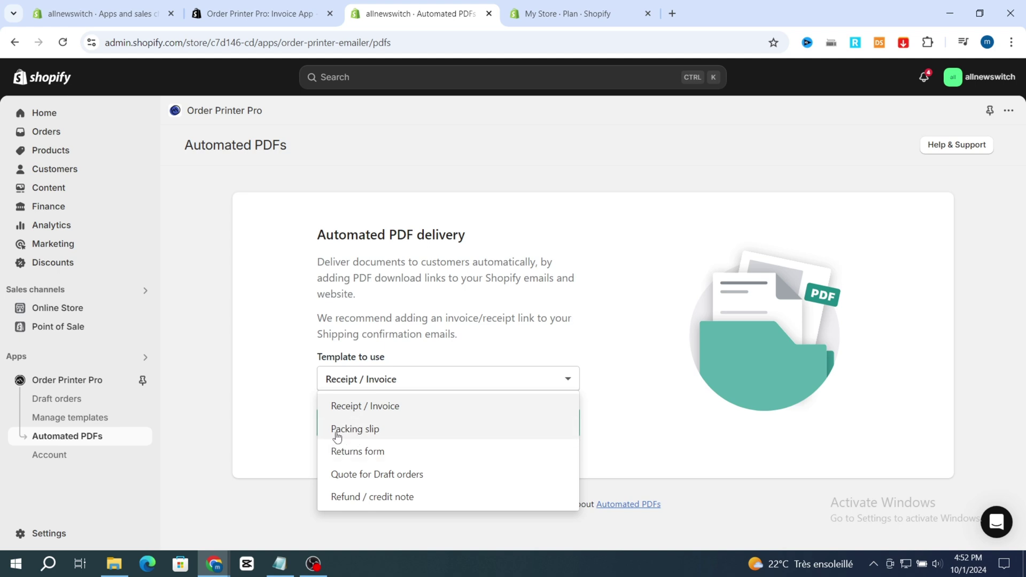
pyautogui.click(359, 410)
pyautogui.click(440, 437)
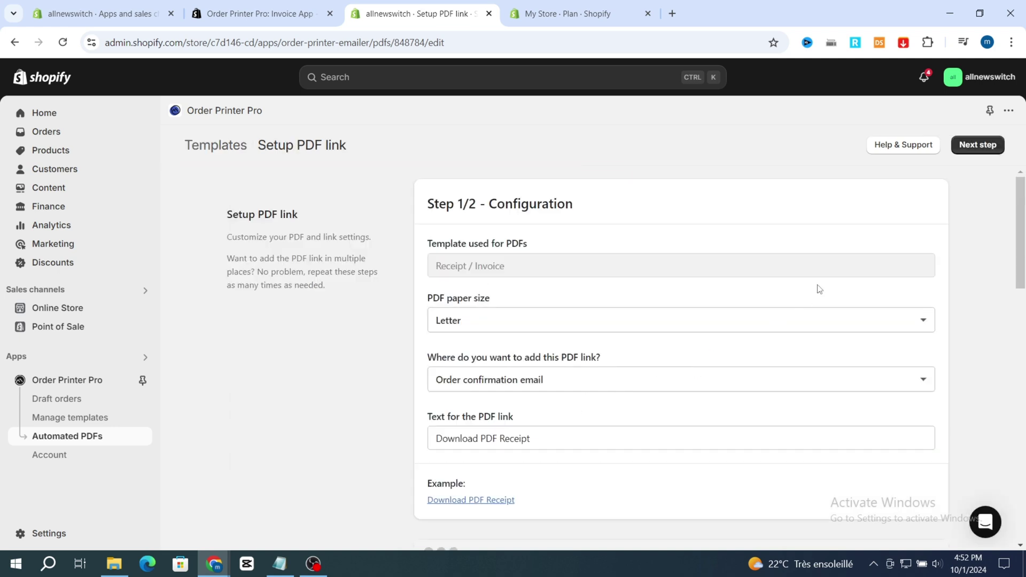
pyautogui.scroll(-3, 600, 293)
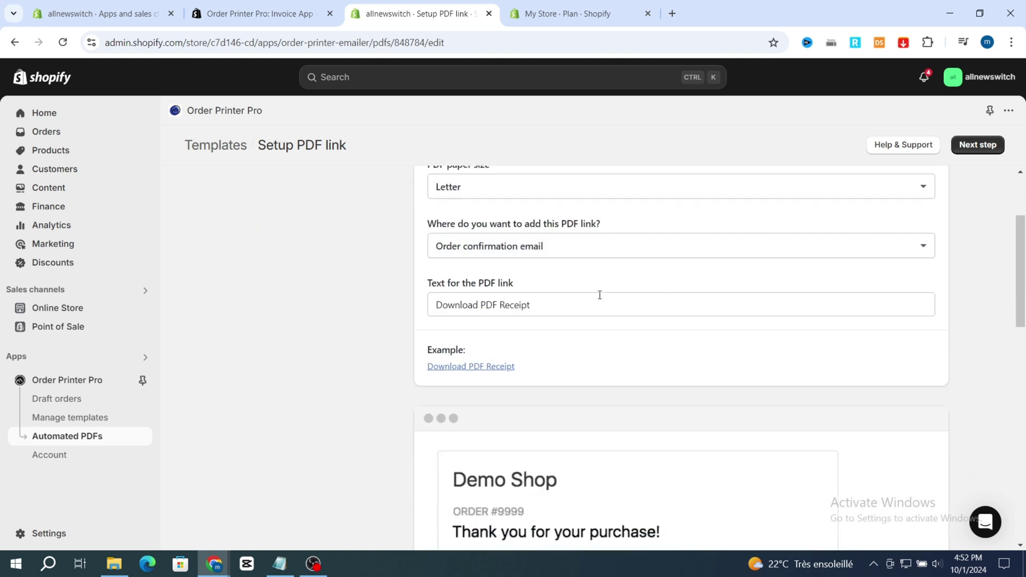
pyautogui.scroll(3, 845, 288)
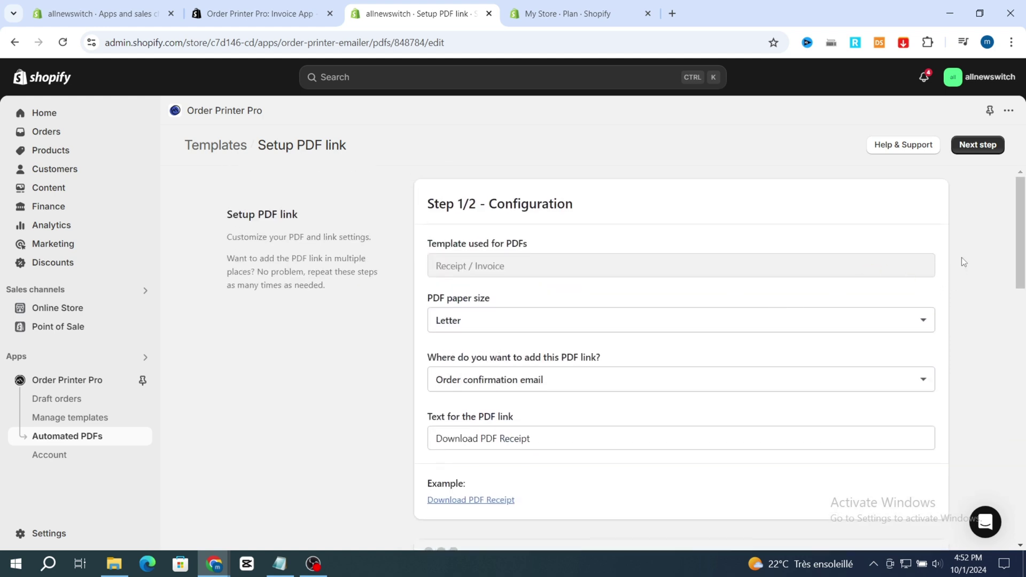
pyautogui.scroll(-3, 964, 262)
pyautogui.scroll(3, 965, 278)
pyautogui.click(496, 322)
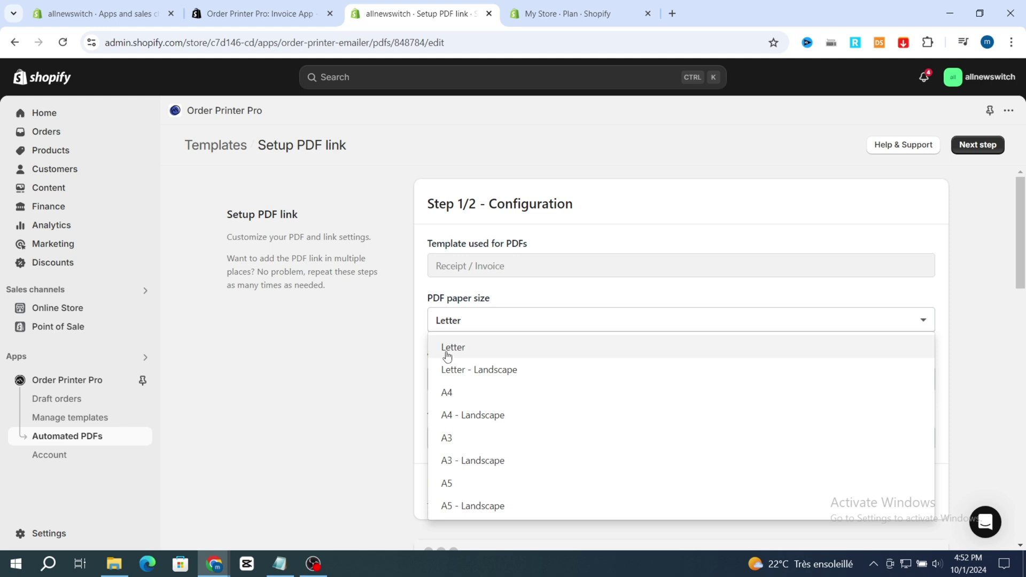
pyautogui.click(448, 348)
pyautogui.scroll(-1, 437, 301)
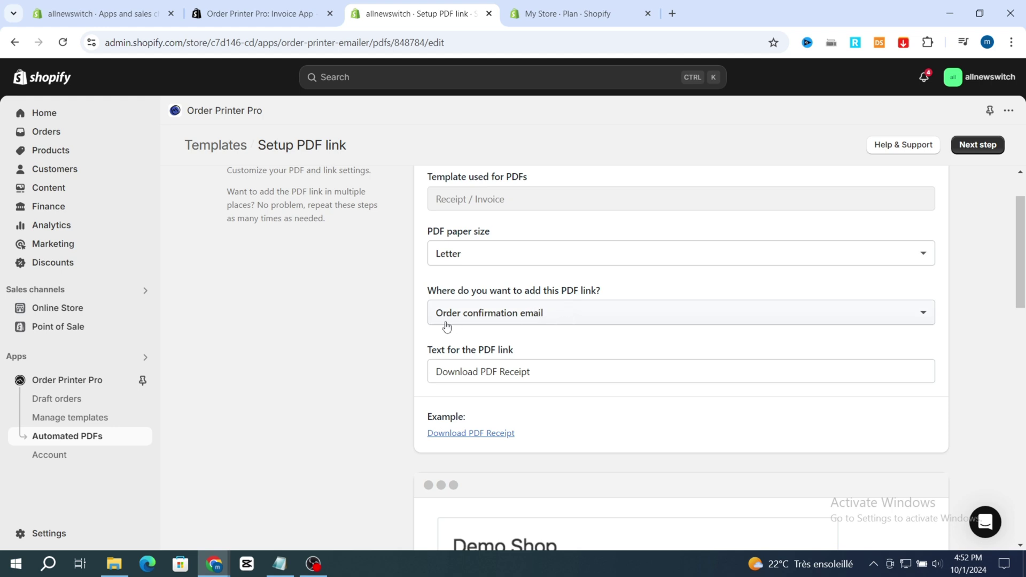
pyautogui.click(563, 319)
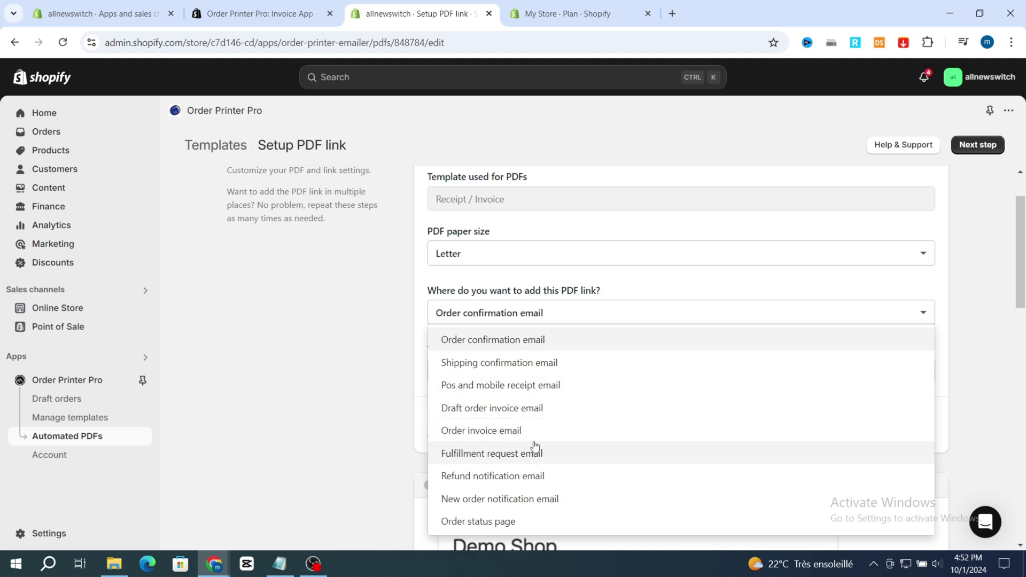
pyautogui.click(489, 341)
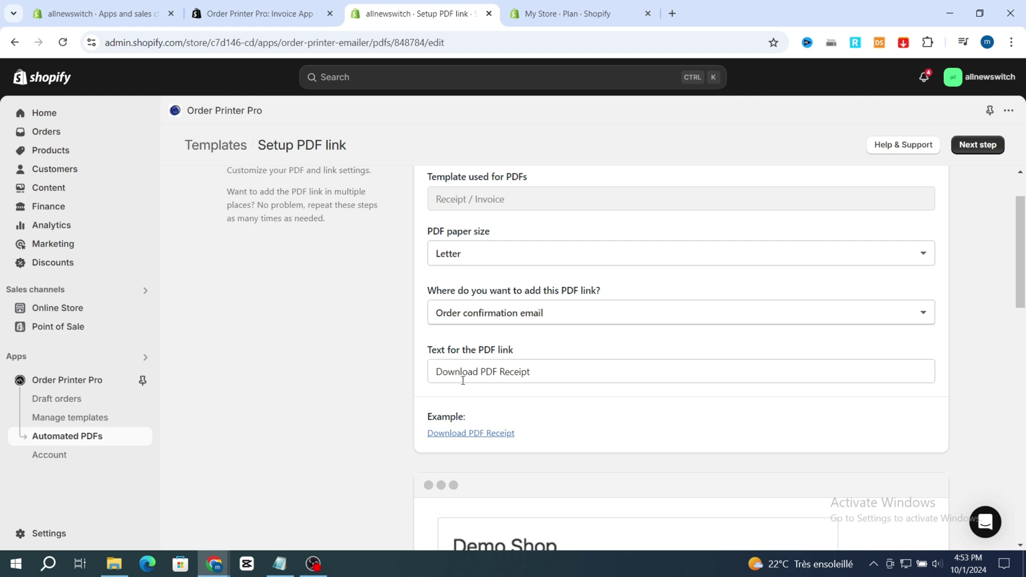
pyautogui.tripleClick(546, 373)
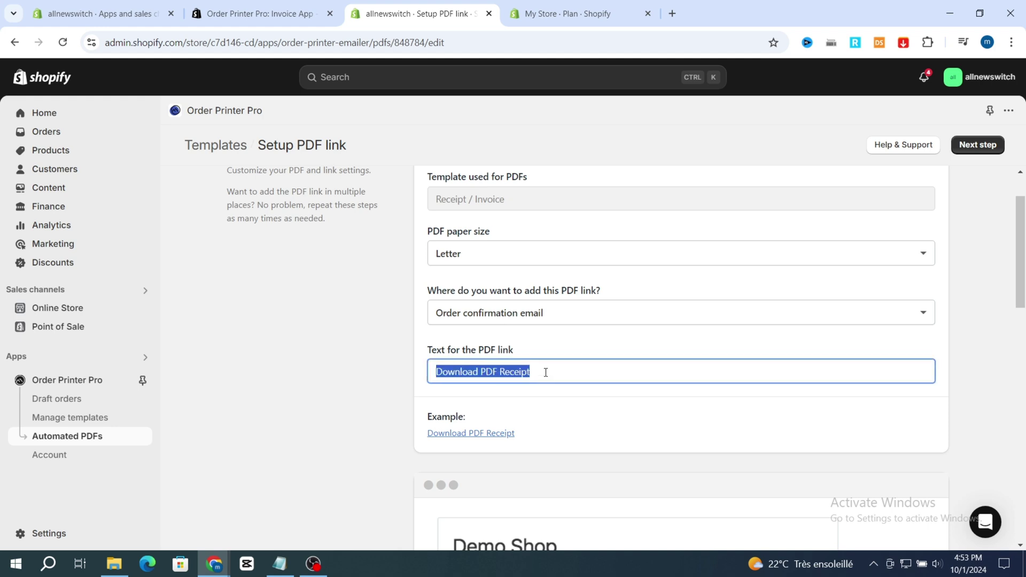
pyautogui.write('Download Official Receipt as PDF')
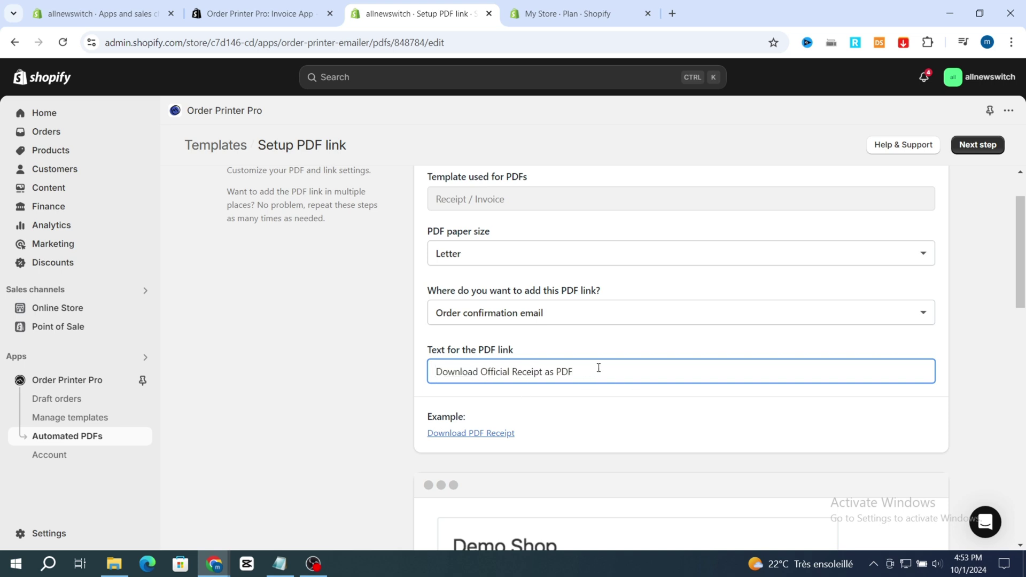
pyautogui.scroll(-3, 502, 332)
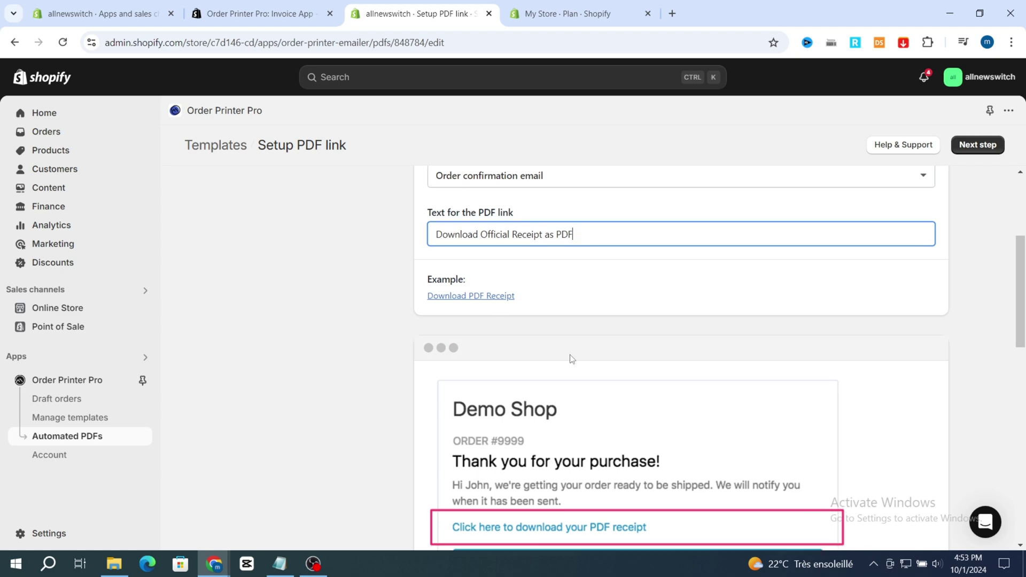
pyautogui.scroll(-3, 534, 399)
pyautogui.scroll(-6, 633, 345)
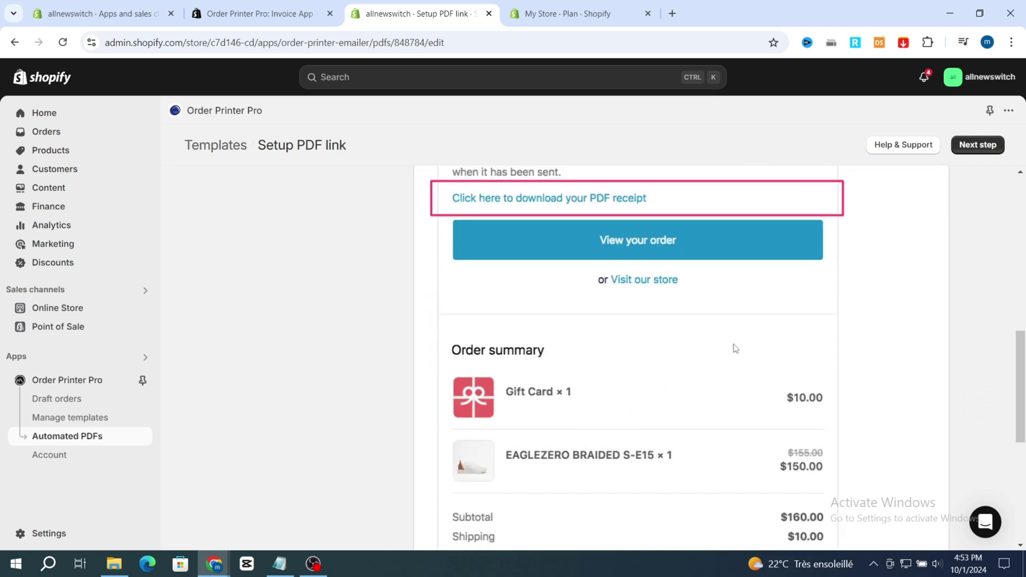
pyautogui.scroll(8, 664, 409)
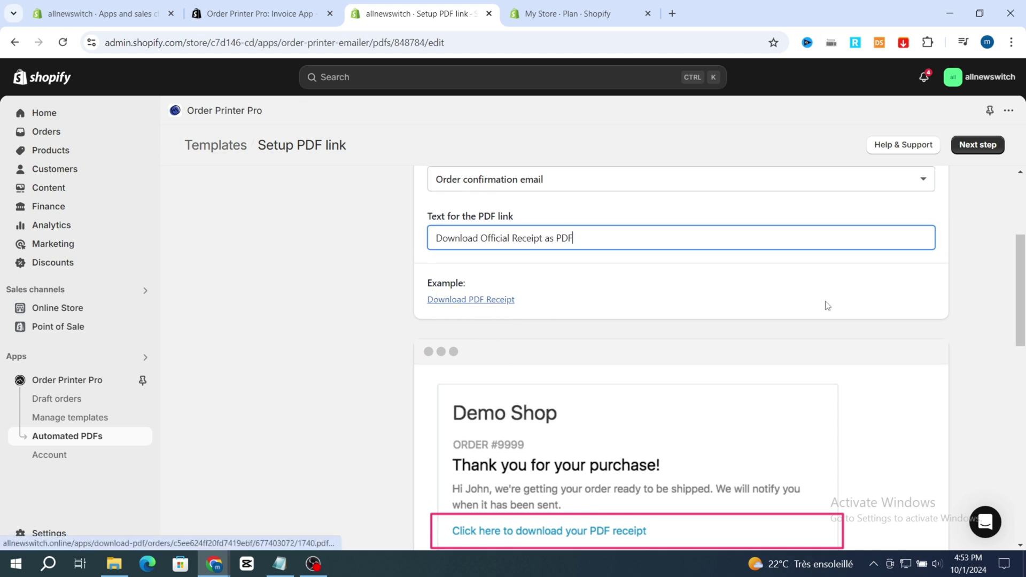
pyautogui.scroll(4, 830, 278)
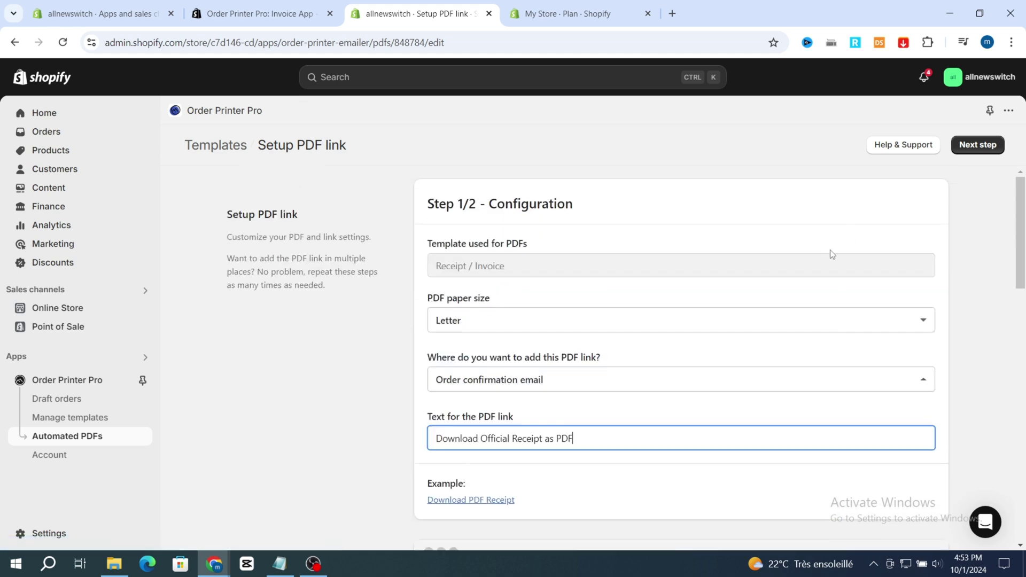
# - Advance to the installation step, copy the Step 1 PDF link code, then open store Settings
pyautogui.click(987, 150)
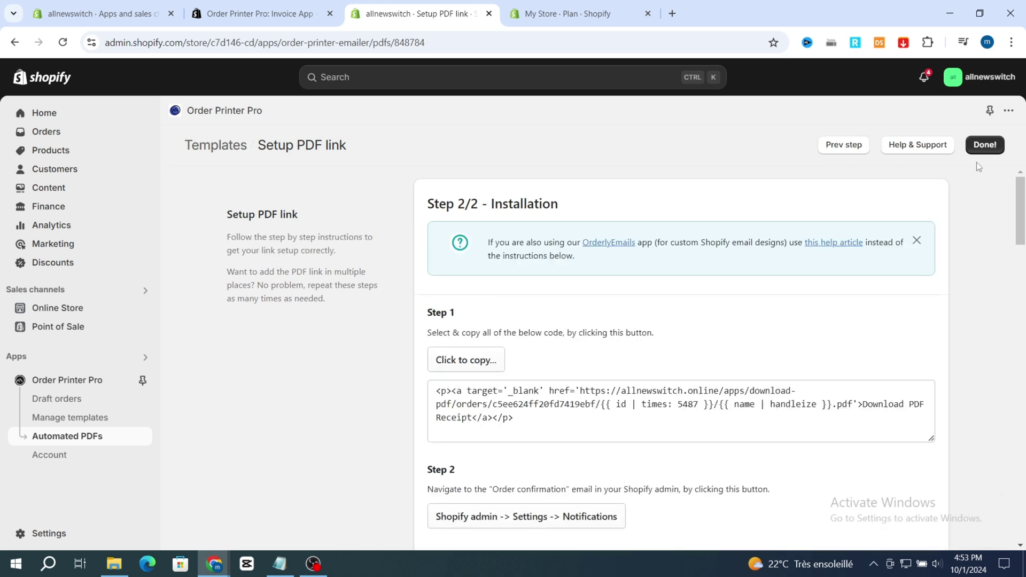
pyautogui.scroll(-1, 398, 272)
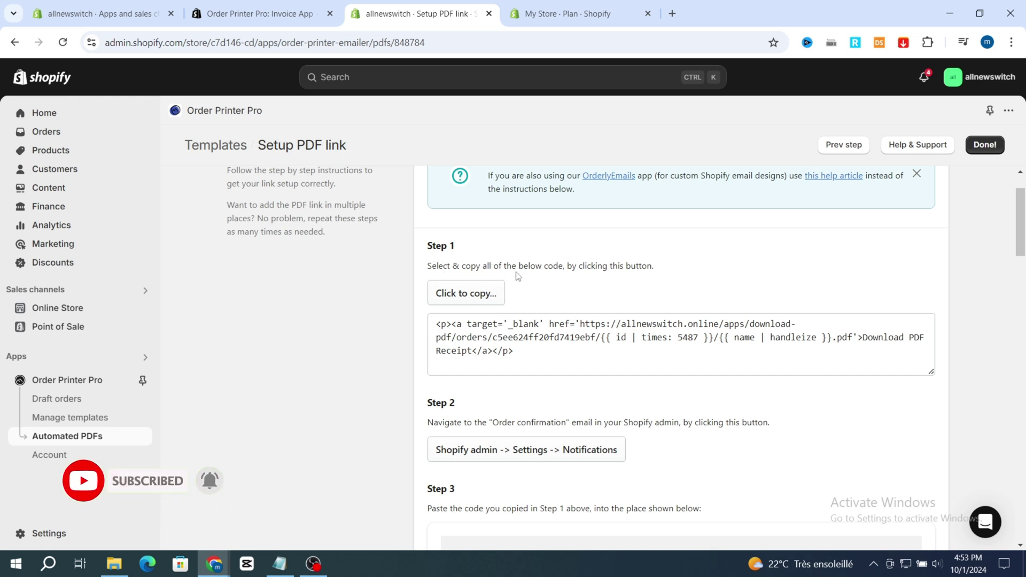
pyautogui.click(454, 301)
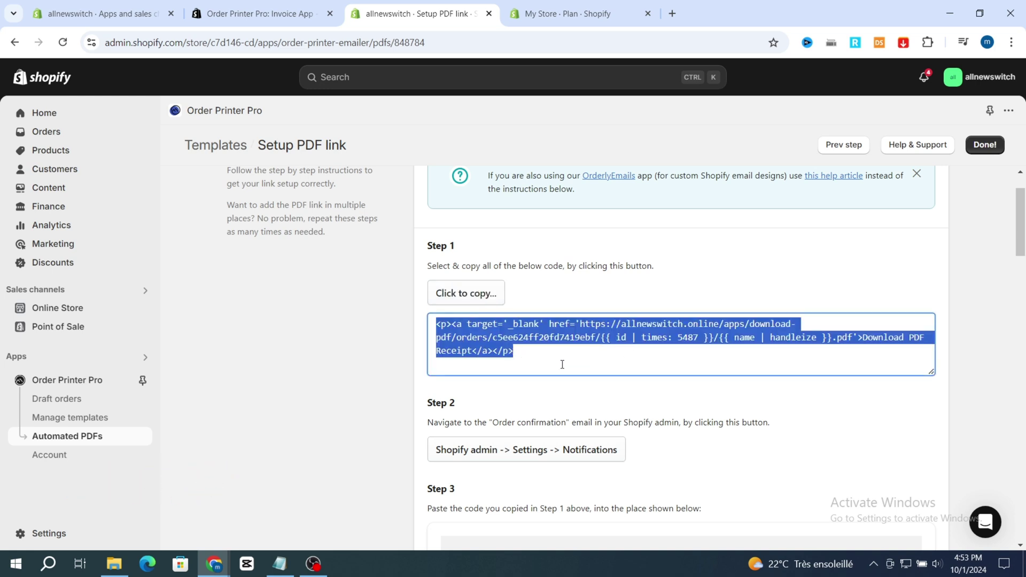
pyautogui.scroll(-3, 550, 363)
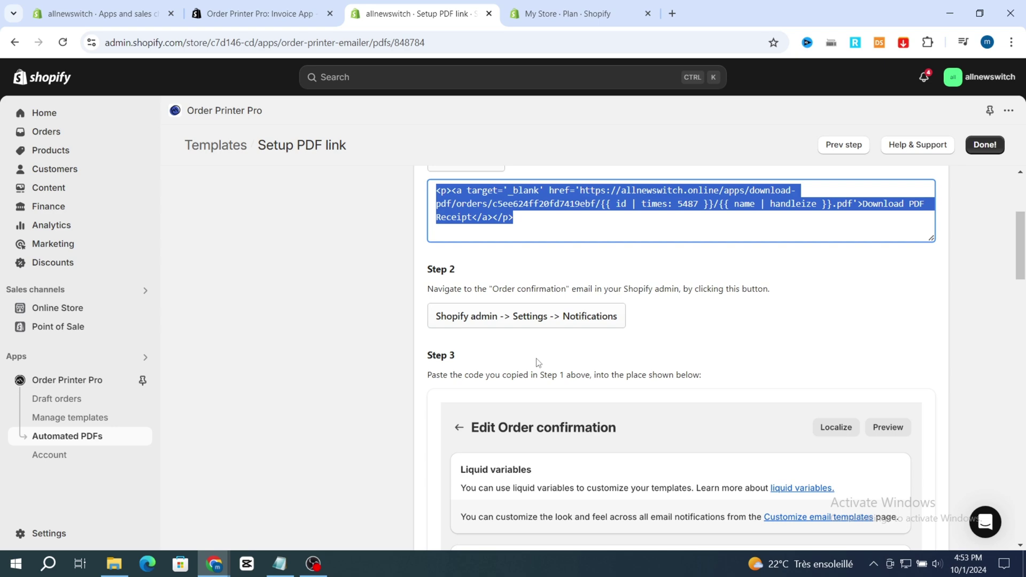
pyautogui.click(47, 534)
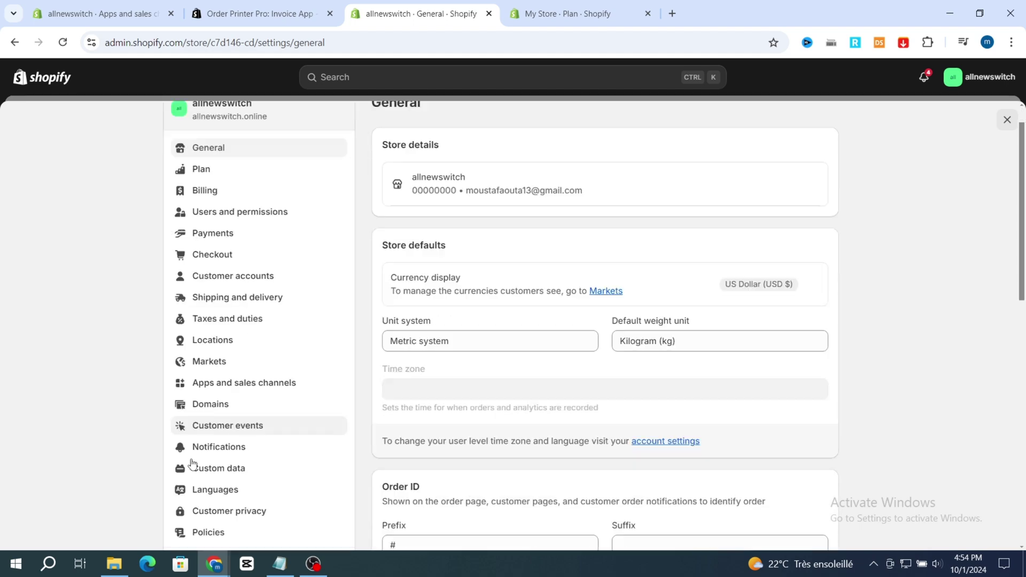
# - Go to Notifications > Customer notifications and preview the Order confirmation email
pyautogui.scroll(-4, 236, 422)
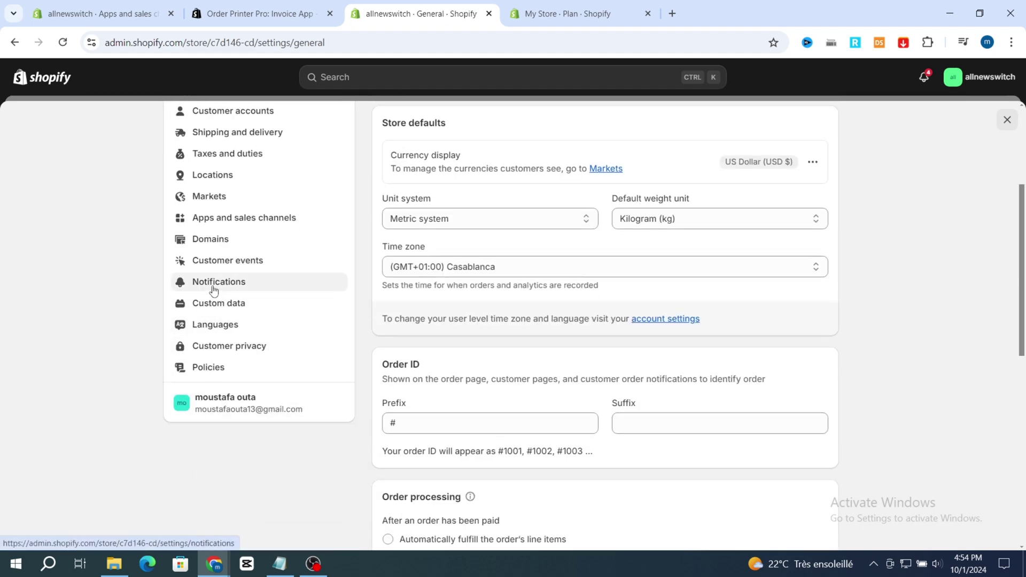
pyautogui.click(215, 286)
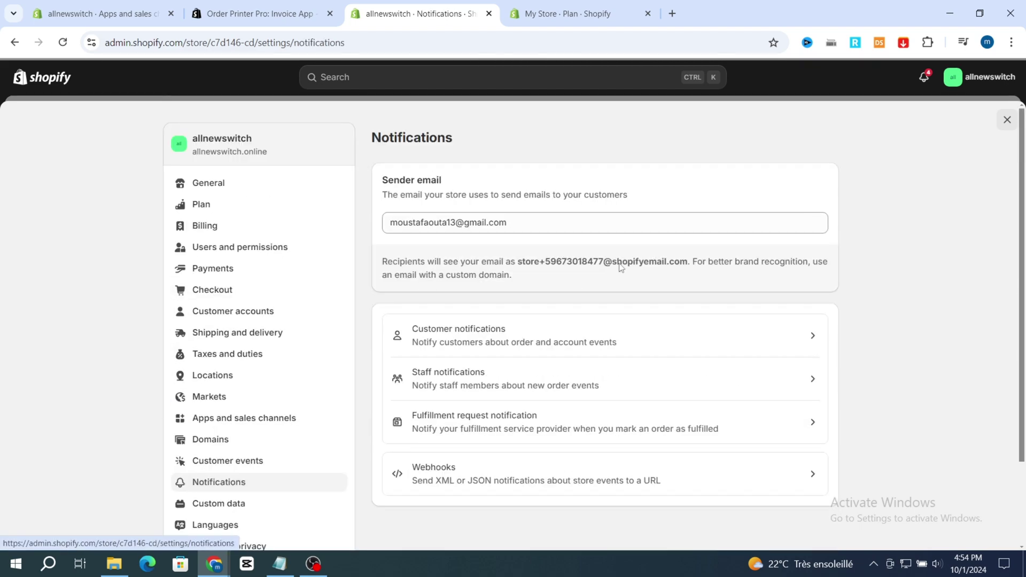
pyautogui.scroll(-2, 513, 291)
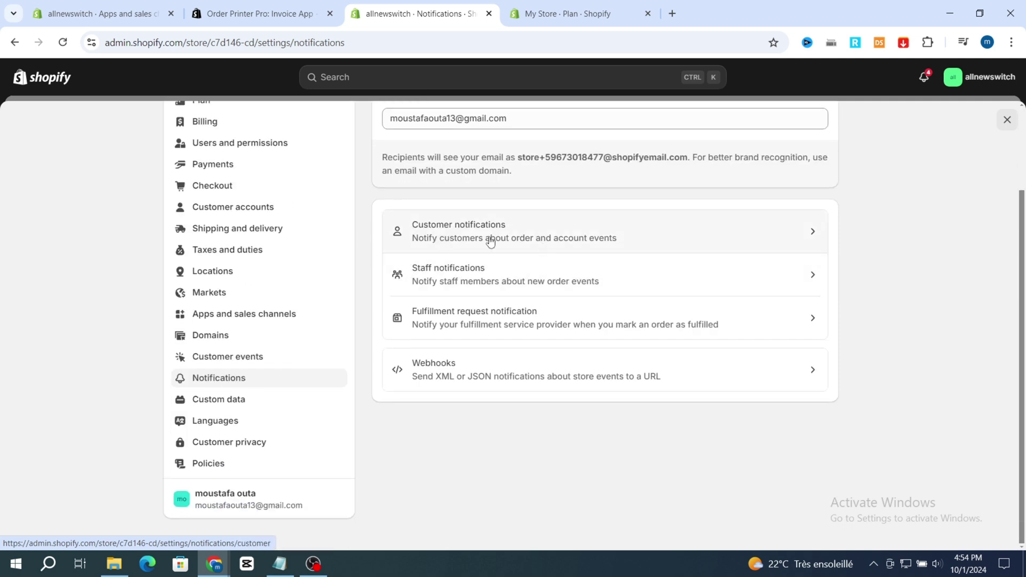
pyautogui.click(490, 236)
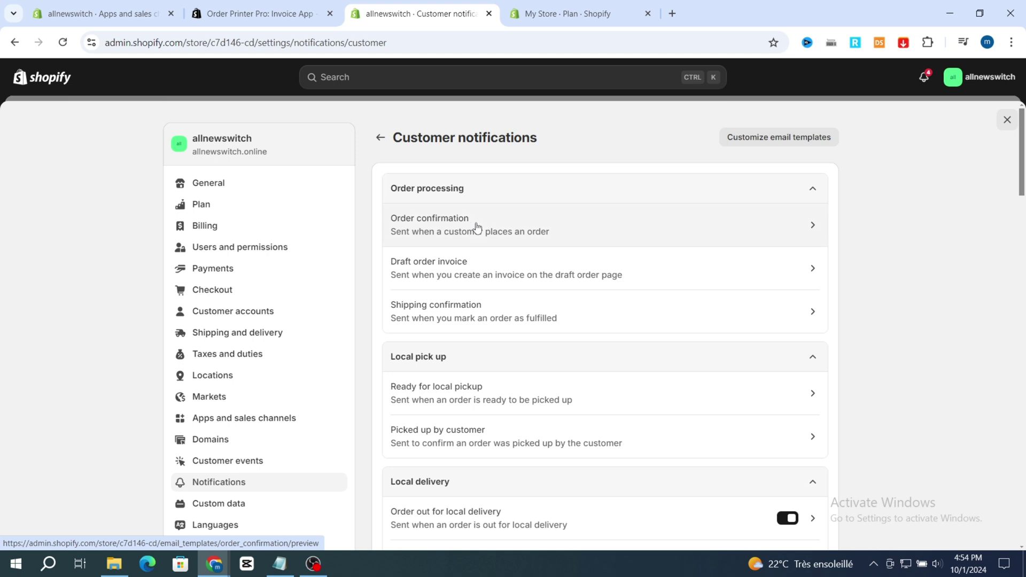
pyautogui.click(611, 235)
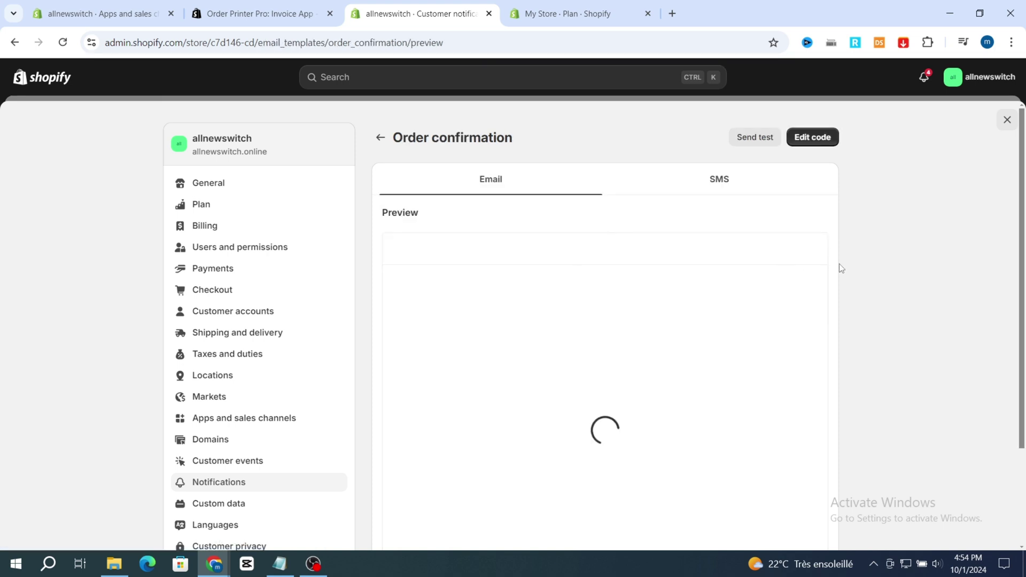
pyautogui.scroll(-2, 881, 273)
pyautogui.scroll(2, 517, 332)
pyautogui.scroll(-1, 549, 308)
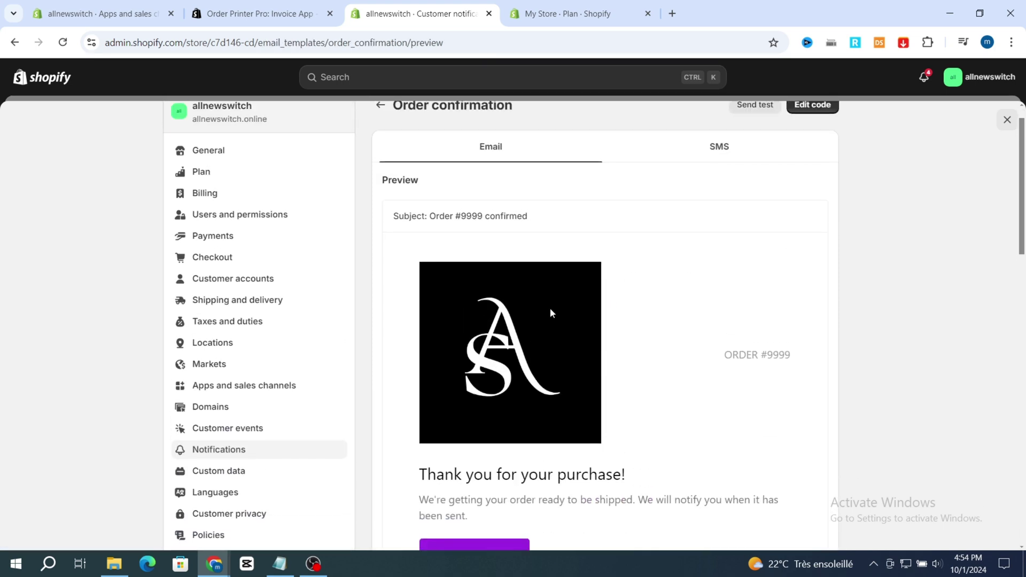
pyautogui.scroll(1, 551, 313)
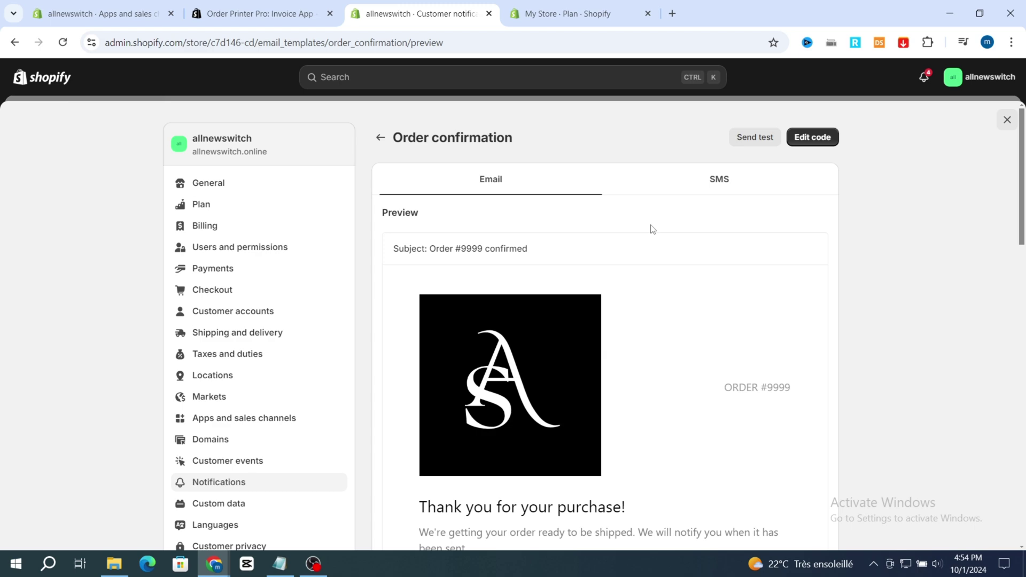
# - In the Order confirmation HTML code, insert a blank line after {% endif %} on line 52
pyautogui.click(813, 138)
pyautogui.scroll(-1, 580, 365)
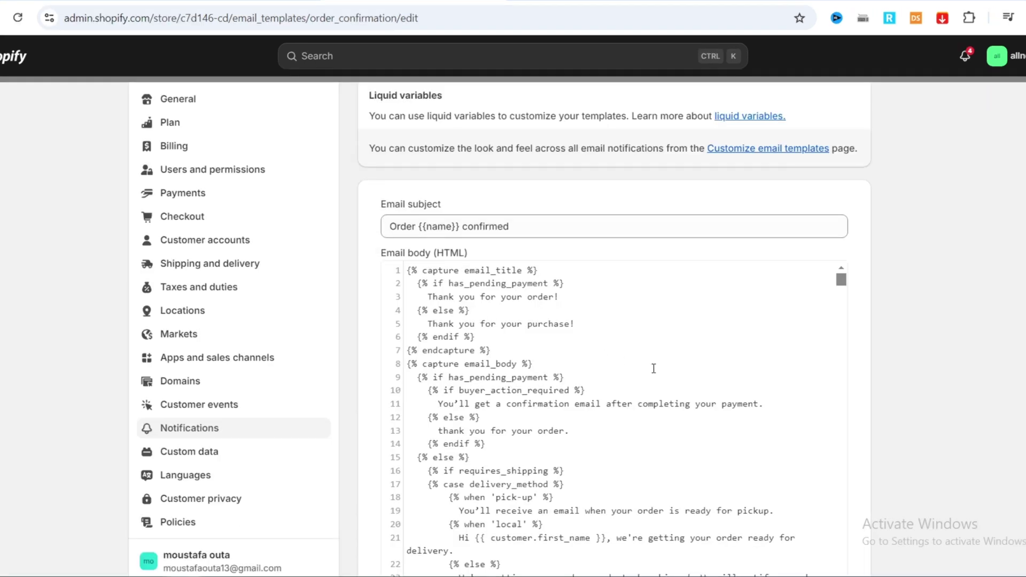
pyautogui.scroll(-3, 650, 384)
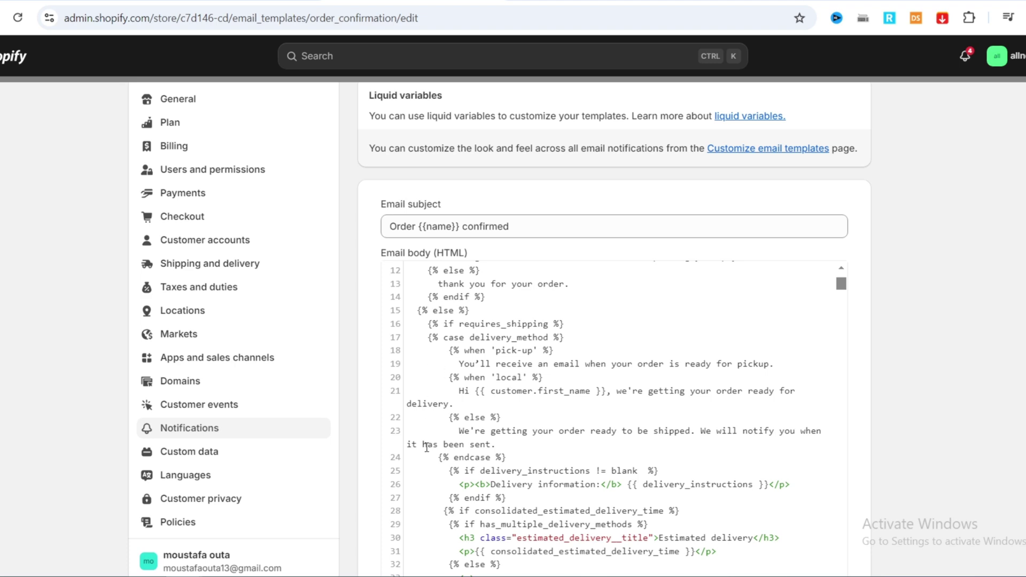
pyautogui.scroll(-6, 427, 448)
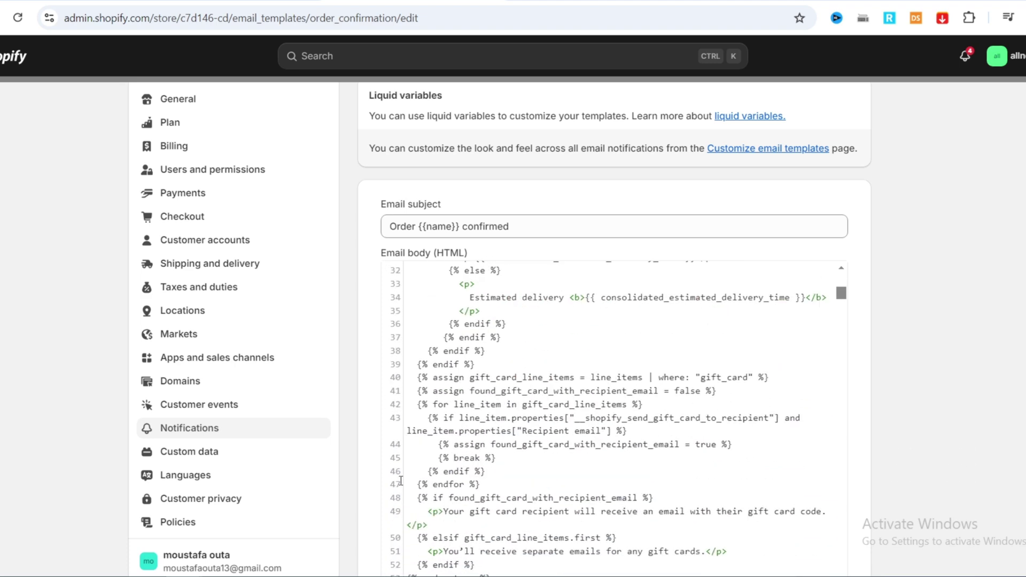
pyautogui.scroll(-3, 410, 488)
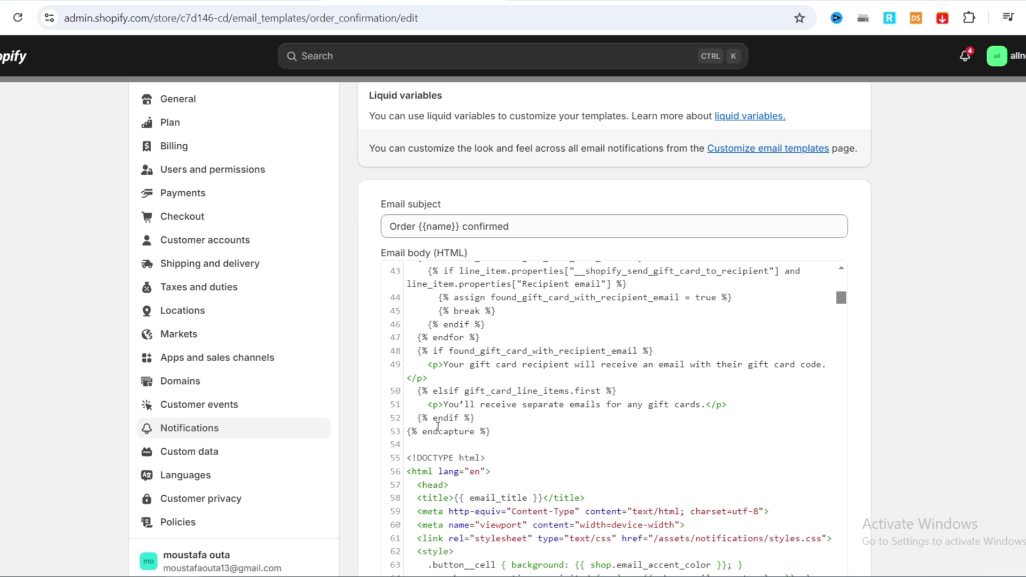
pyautogui.click(479, 419)
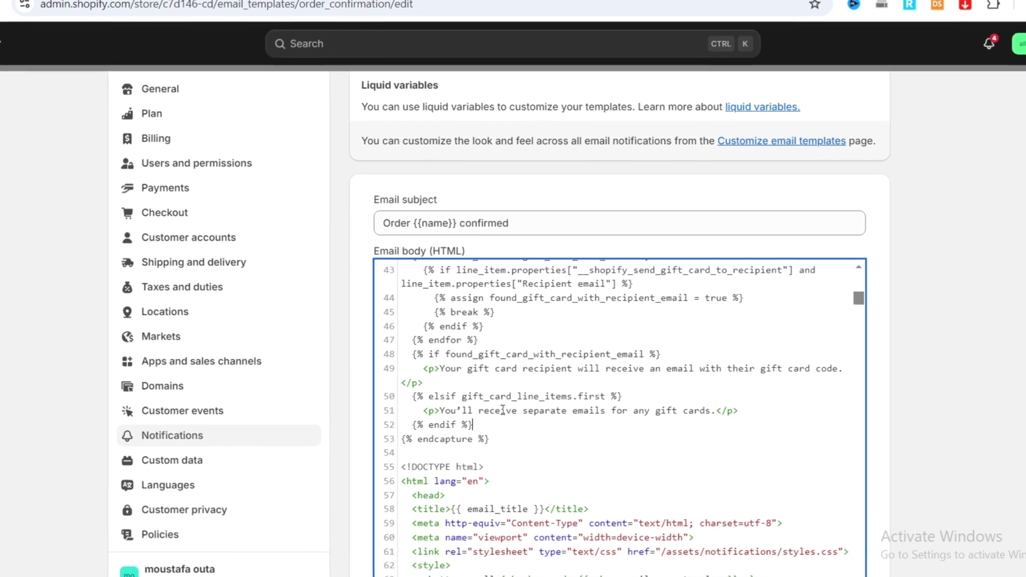
pyautogui.press('Return')
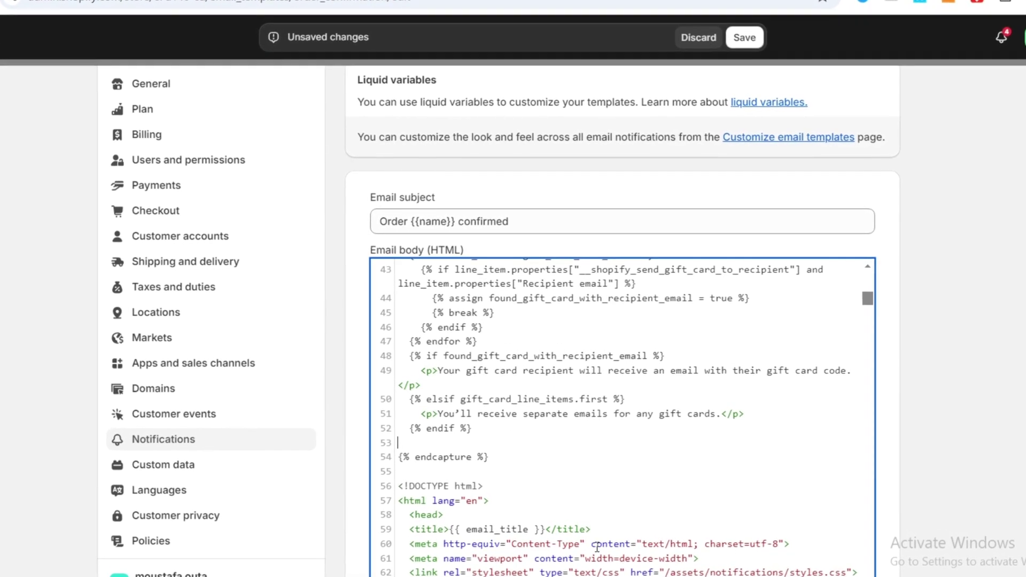
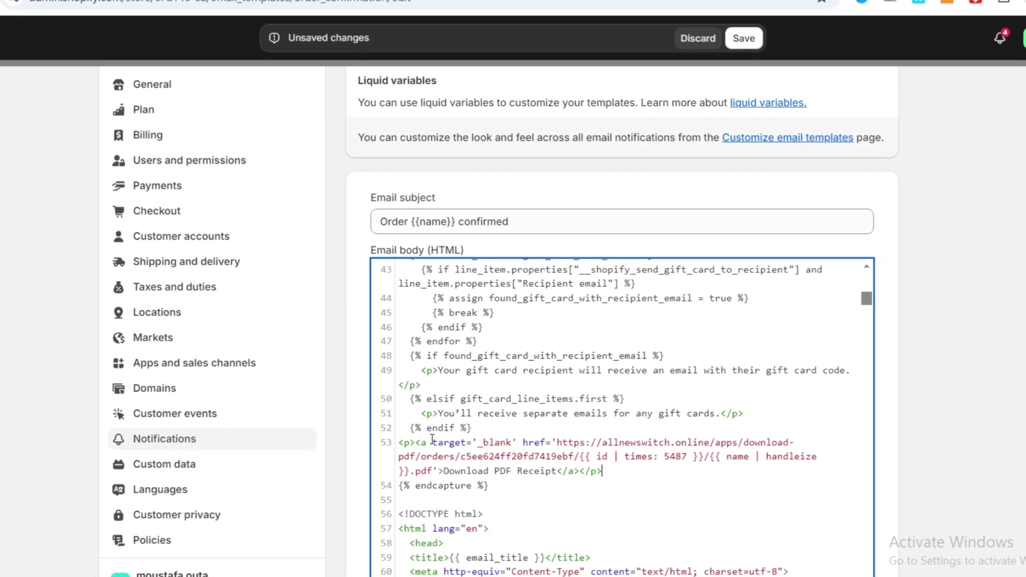
# - Preview the order confirmation email for order #9999 and check the Download PDF Receipt link
pyautogui.scroll(-1, 337, 528)
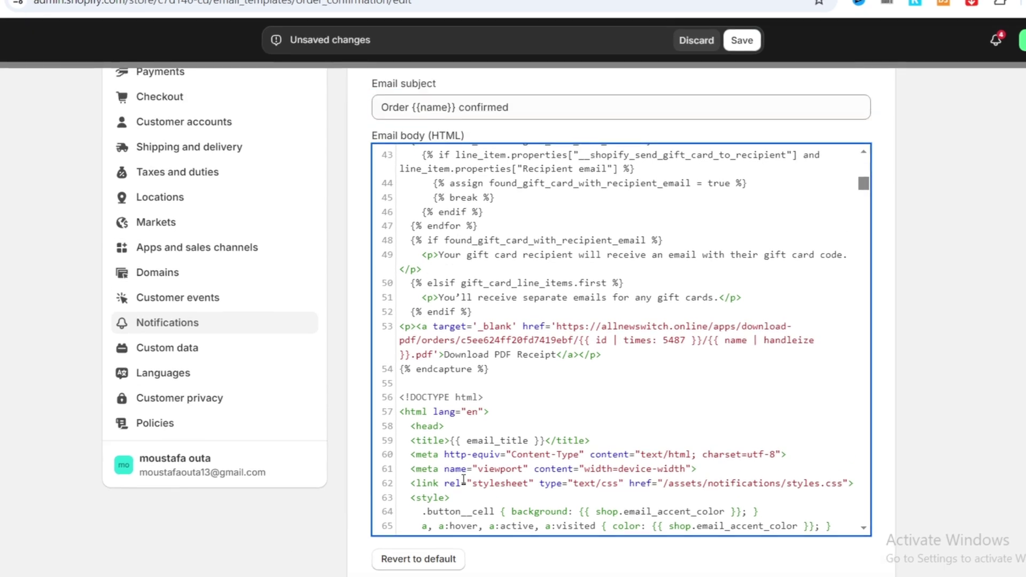
pyautogui.scroll(10, 619, 267)
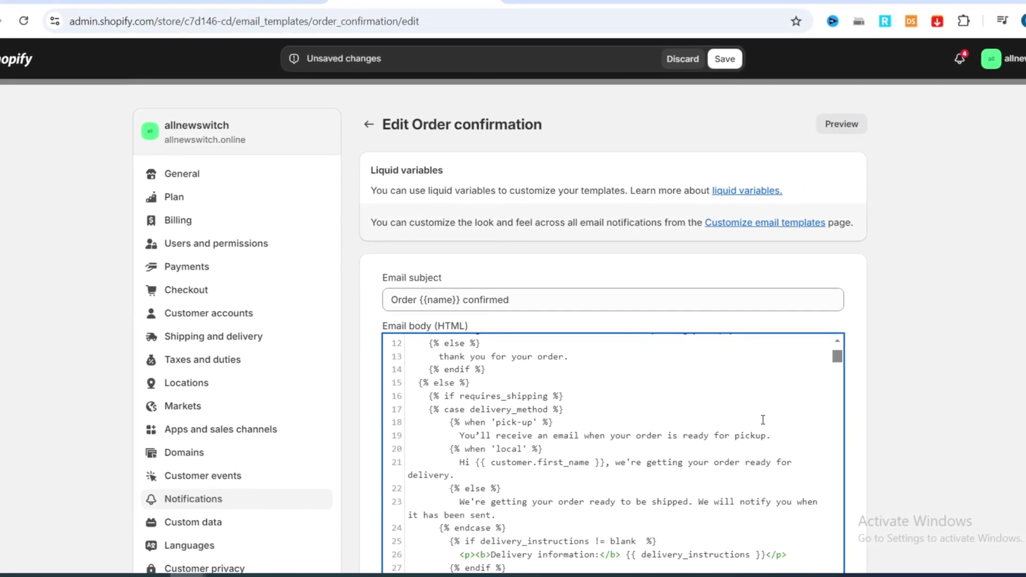
pyautogui.scroll(-10, 762, 420)
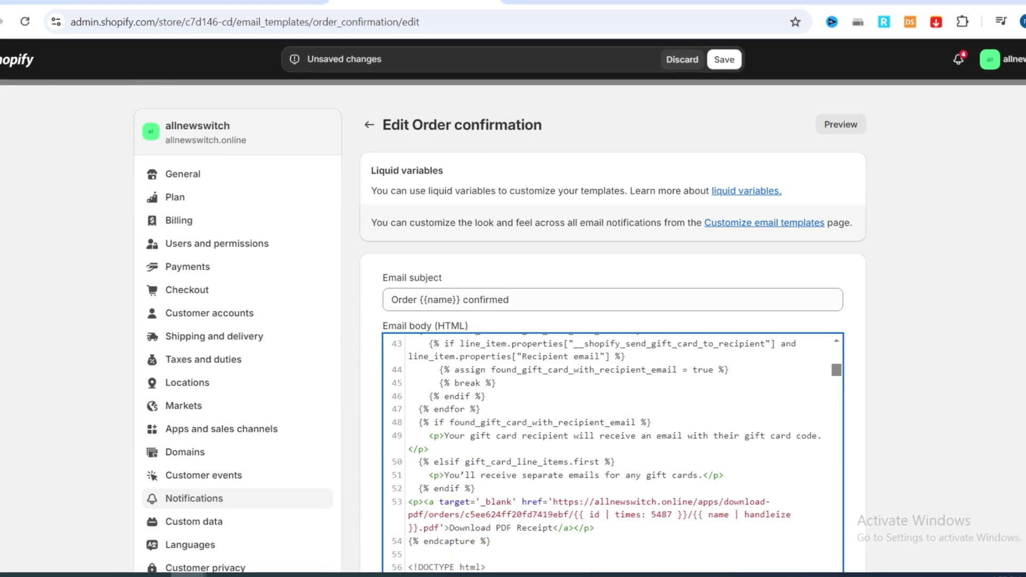
pyautogui.scroll(-3, 899, 429)
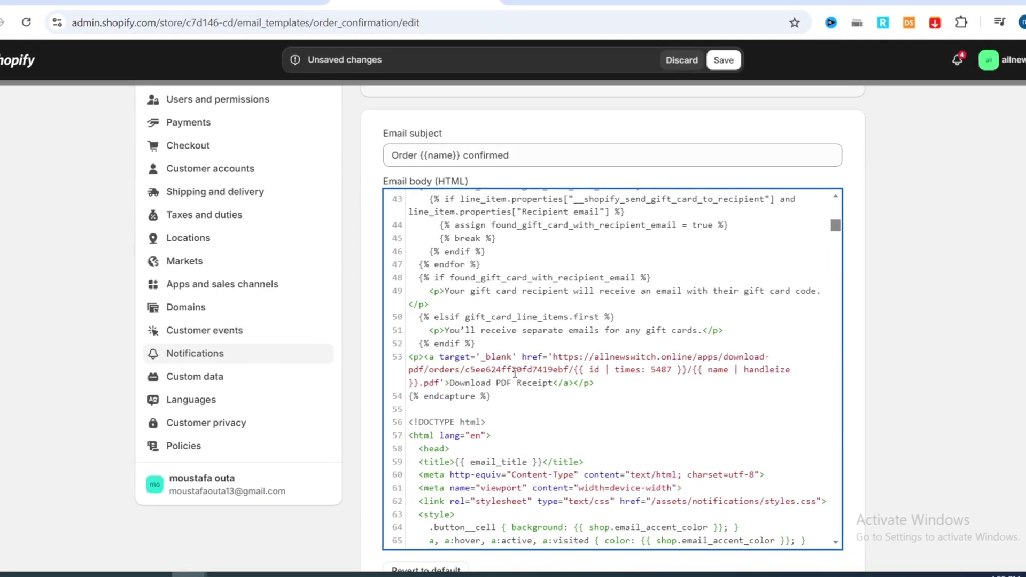
pyautogui.scroll(10, 514, 372)
pyautogui.scroll(3, 971, 287)
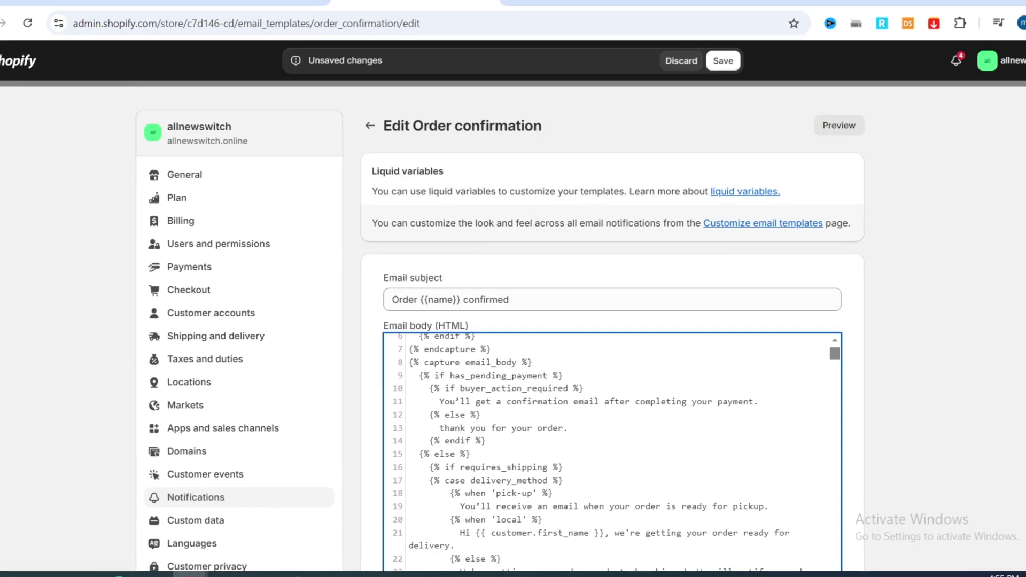
pyautogui.click(850, 129)
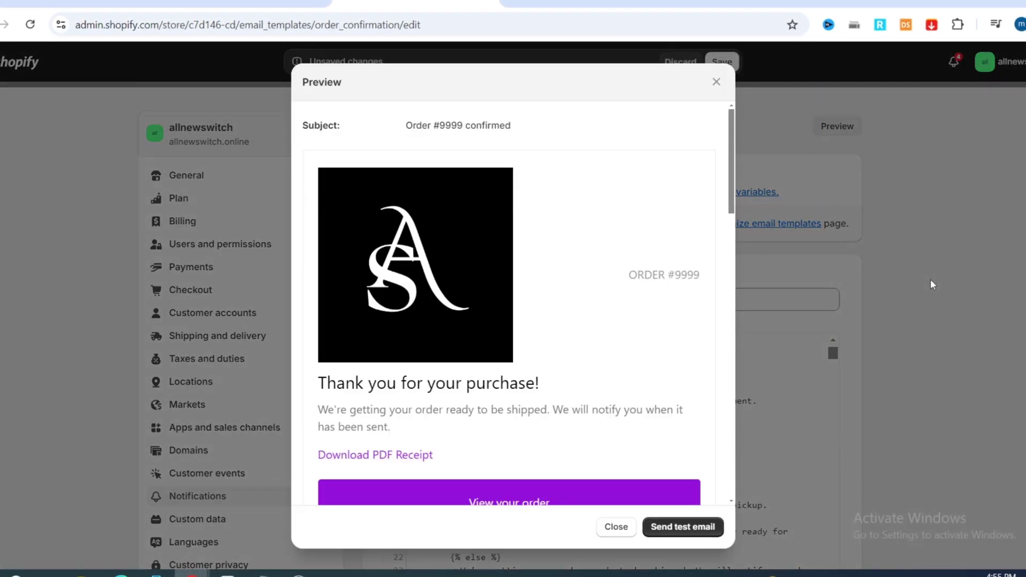
pyautogui.scroll(-1, 321, 390)
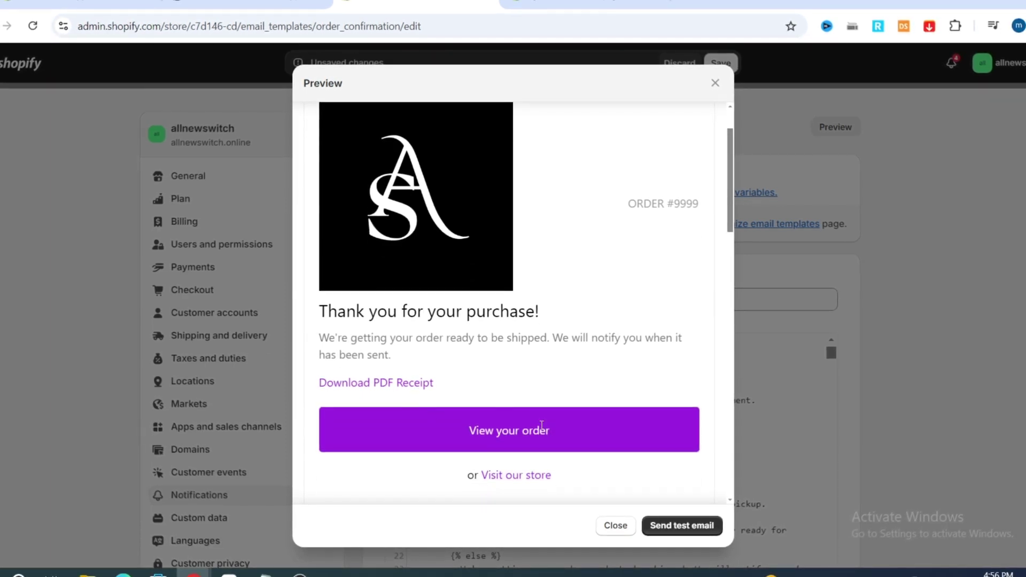
pyautogui.scroll(-1, 577, 355)
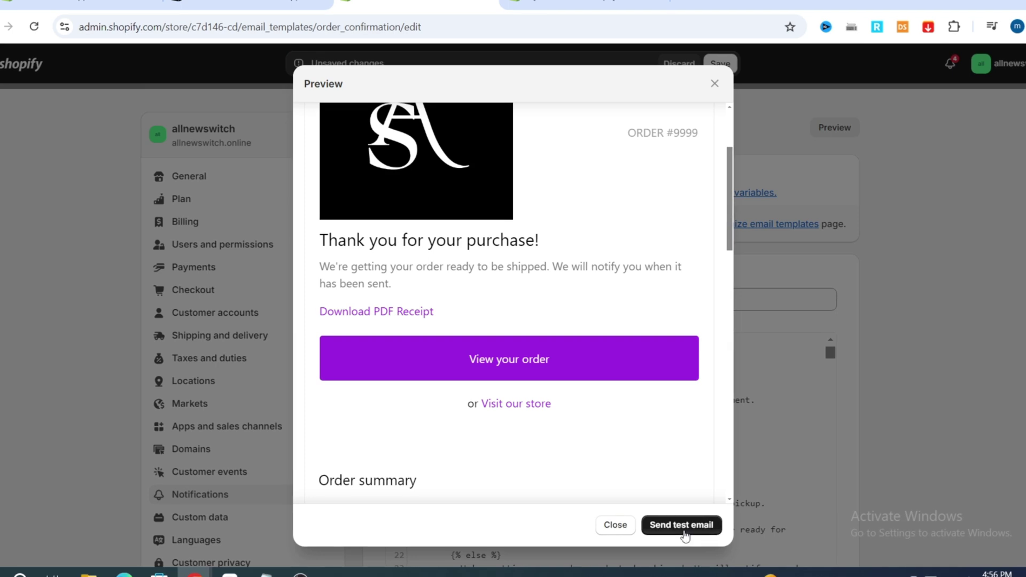
# - Close the email preview and save the Order confirmation template with its Download PDF Receipt link
pyautogui.click(614, 525)
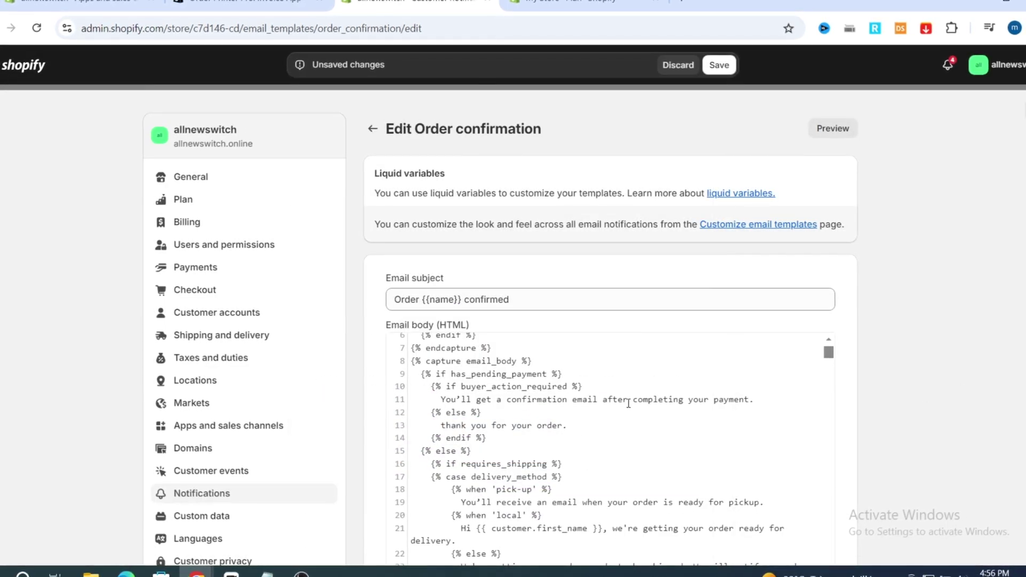
pyautogui.scroll(-4, 628, 403)
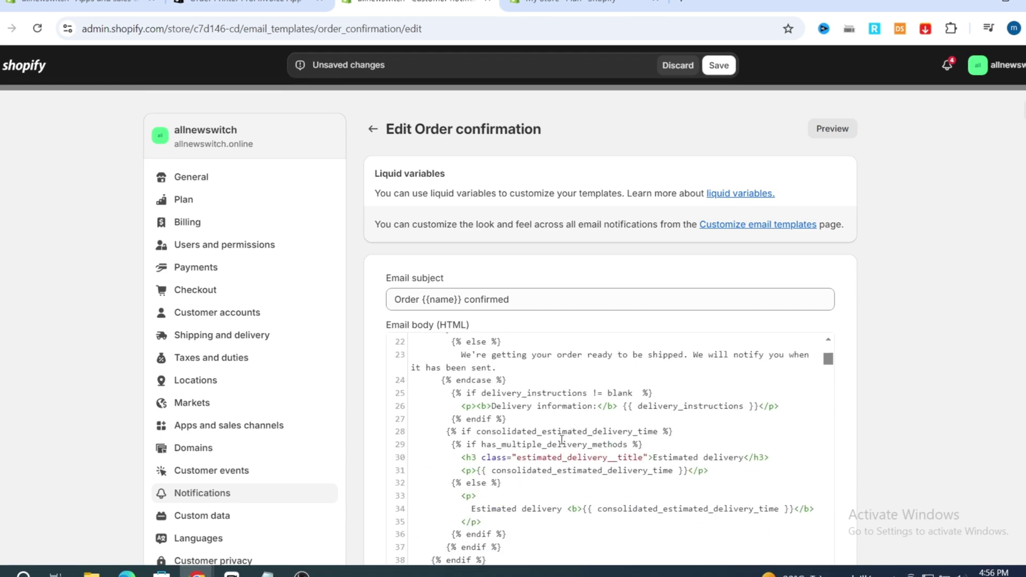
pyautogui.click(719, 66)
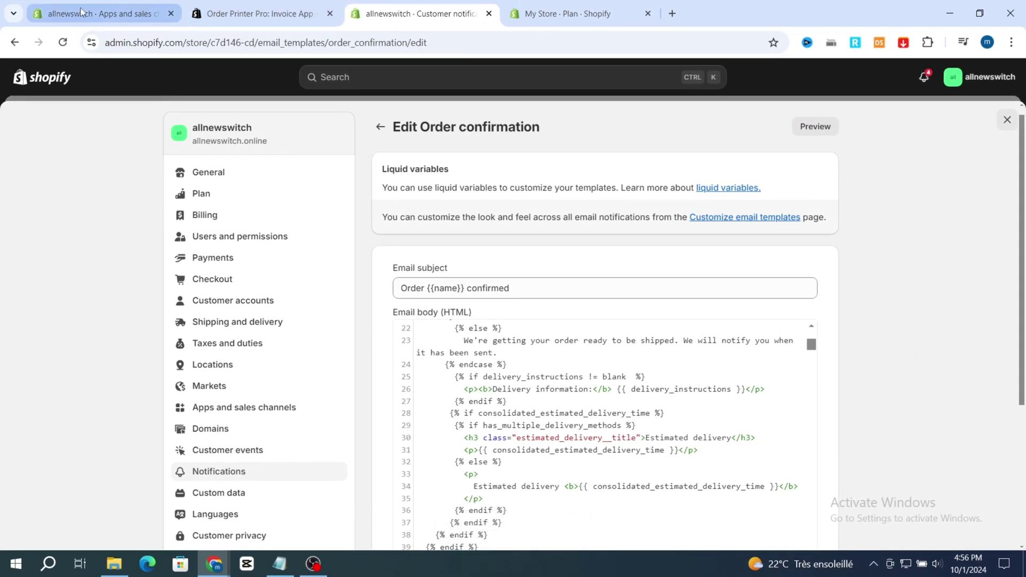
# - Switch browser tabs to reach the Order Printer Pro app's Orders page
pyautogui.click(127, 5)
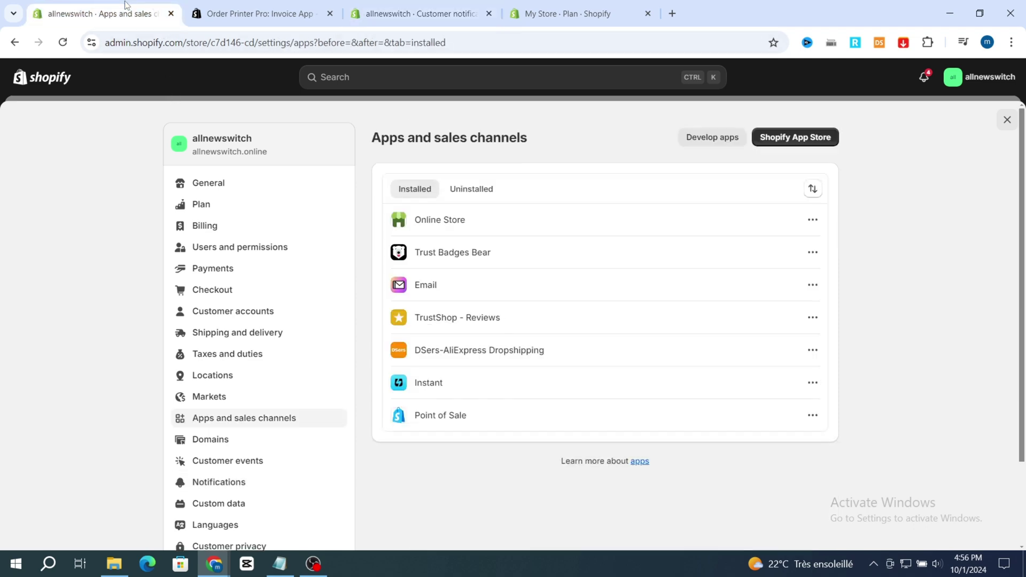
pyautogui.click(417, 13)
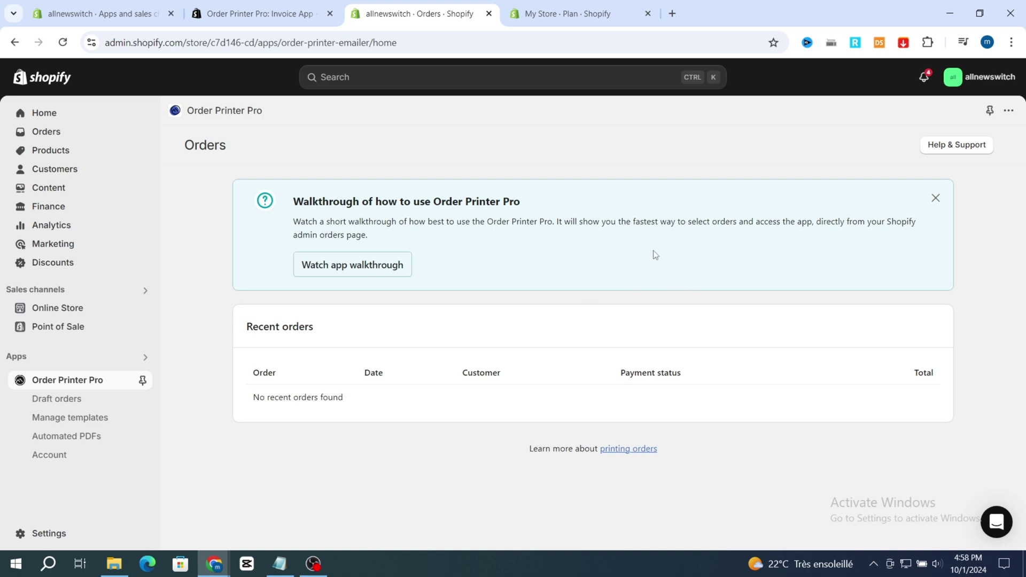
# - View the Order Printer Pro templates, including Receipt / Invoice, then go to Automated PDFs
pyautogui.click(65, 421)
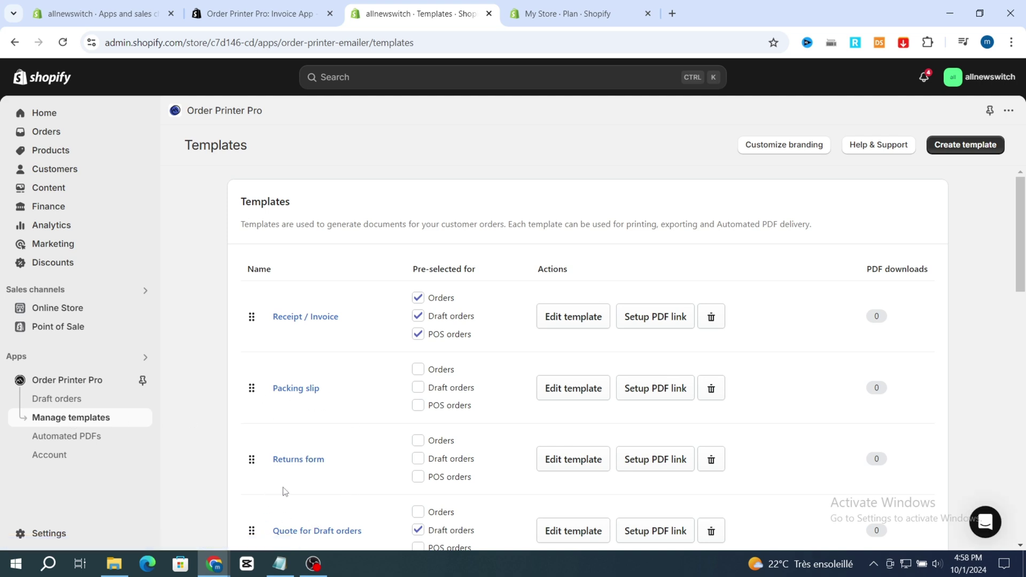
pyautogui.scroll(-3, 407, 478)
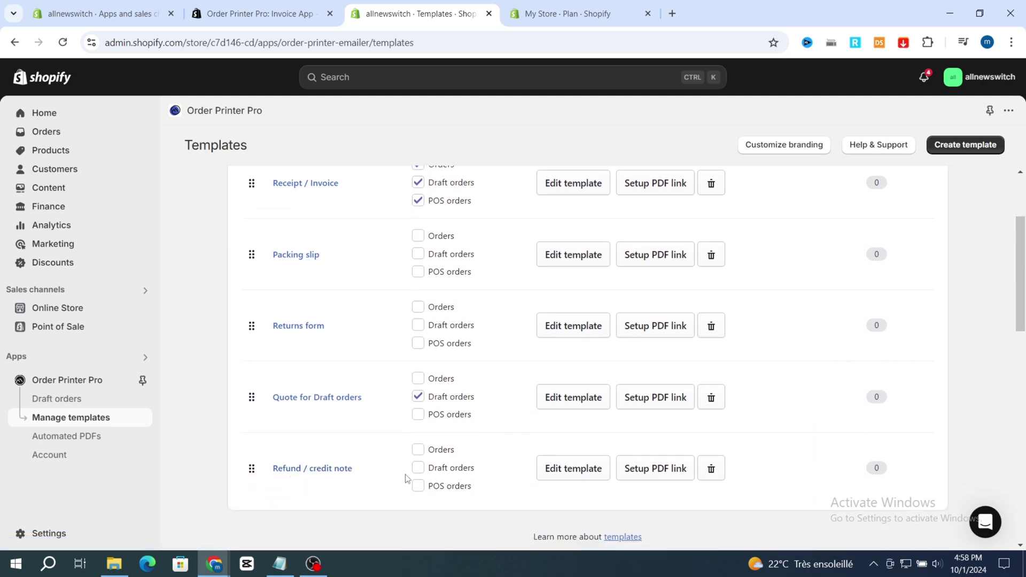
pyautogui.click(55, 437)
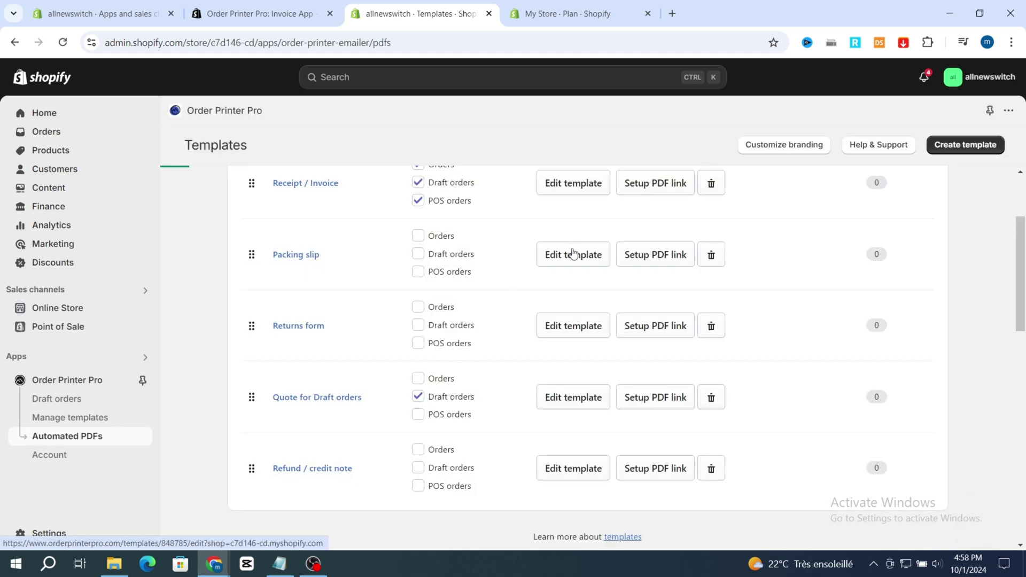